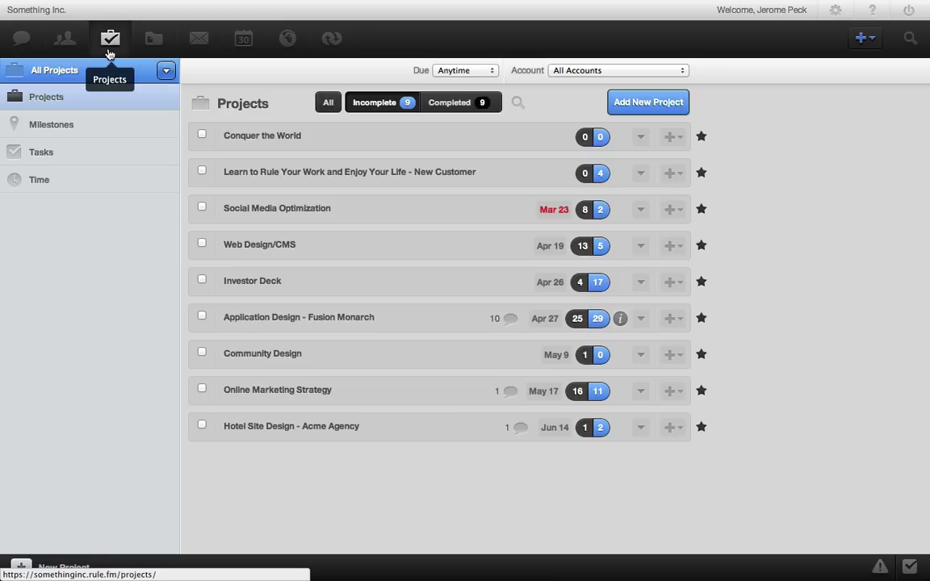
# Mark the Conquer the World project as complete and review the Application Design project's summary and available actions.
pyautogui.click(201, 135)
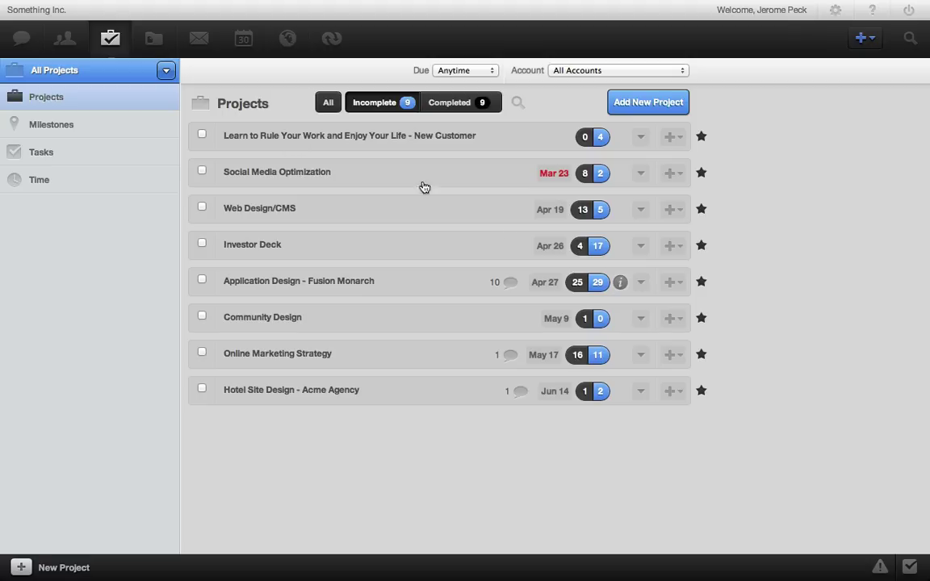
pyautogui.click(639, 284)
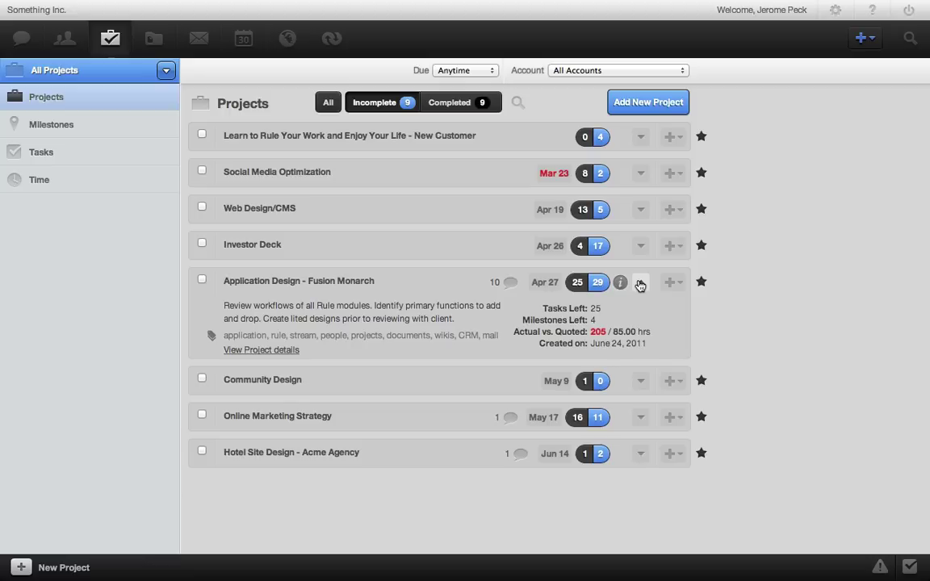
pyautogui.click(680, 287)
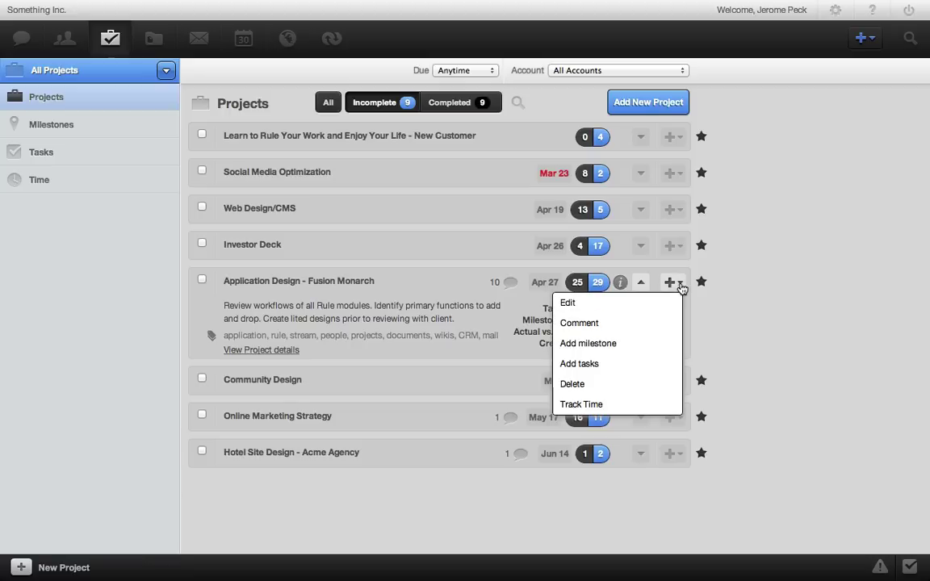
pyautogui.click(680, 287)
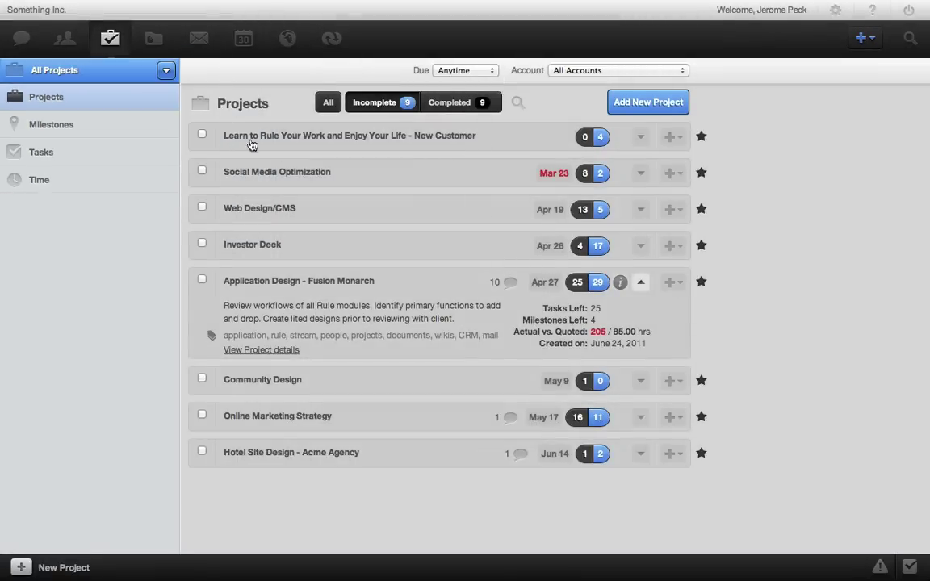
# Open the task list across all projects and examine its assignee, due date and project filter options.
pyautogui.click(40, 153)
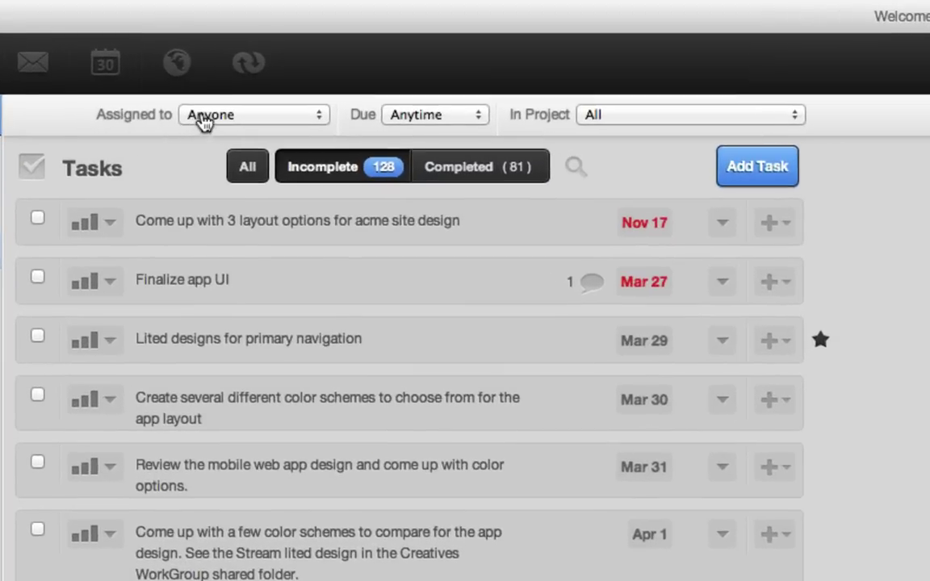
pyautogui.click(302, 72)
pyautogui.click(202, 115)
pyautogui.click(409, 114)
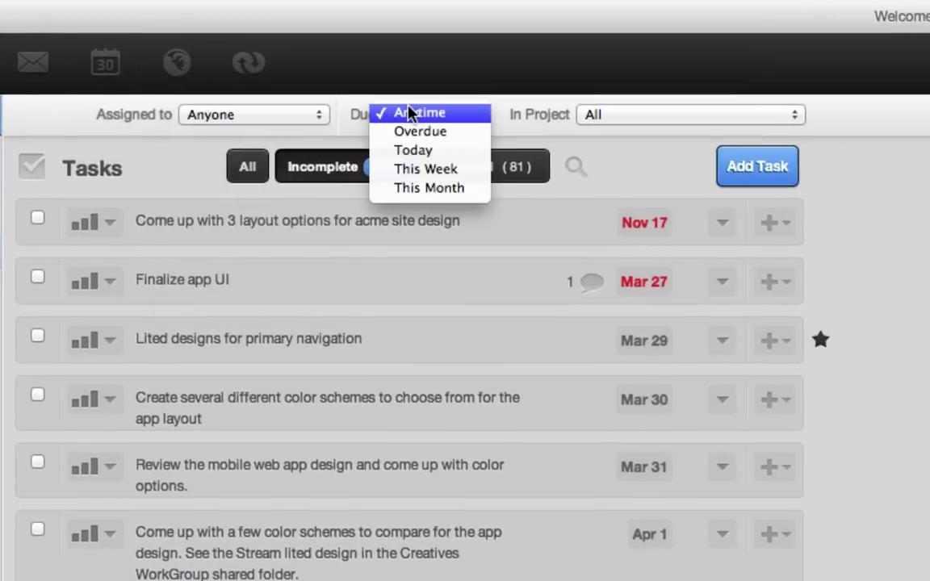
pyautogui.click(408, 114)
pyautogui.click(623, 114)
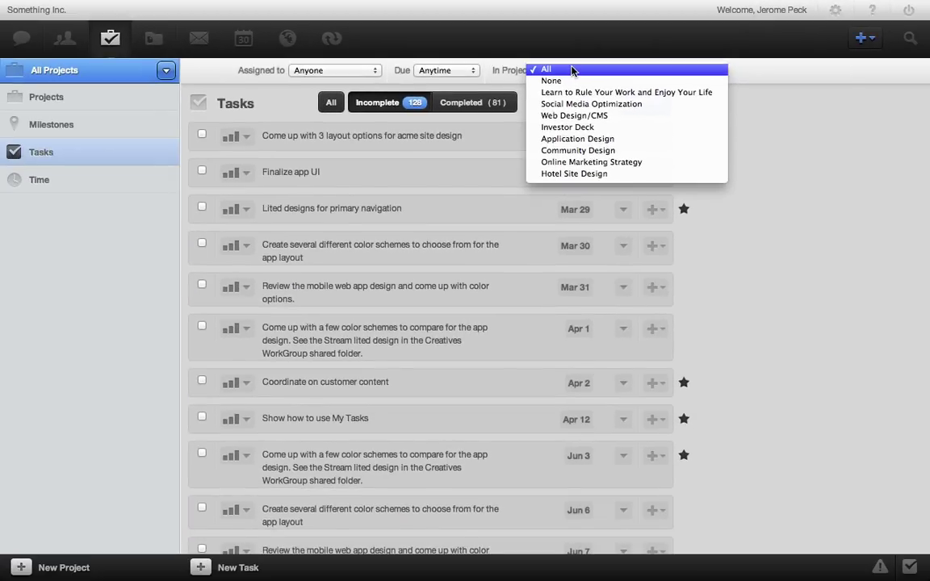
pyautogui.click(572, 71)
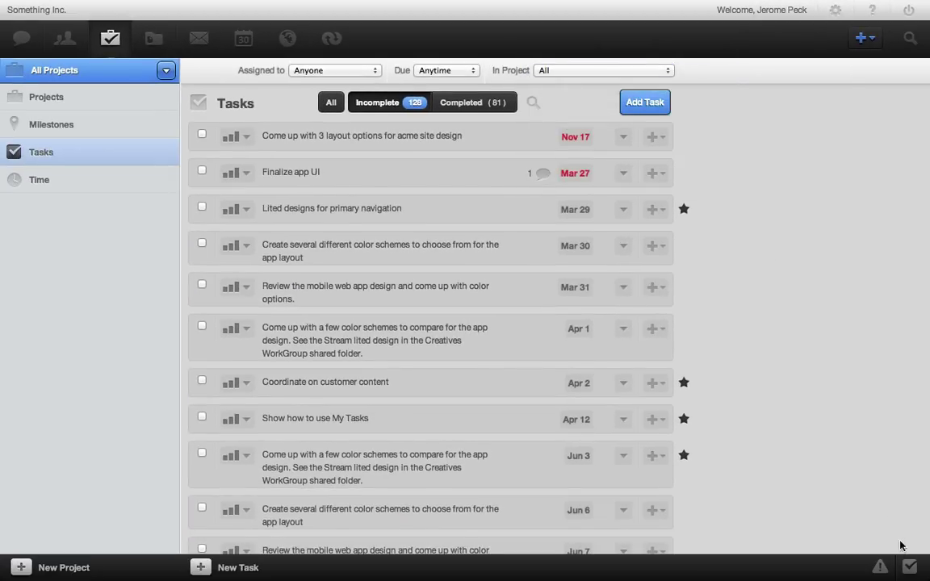
# View the My Tasks summary of personal project tasks, and close it.
pyautogui.click(909, 568)
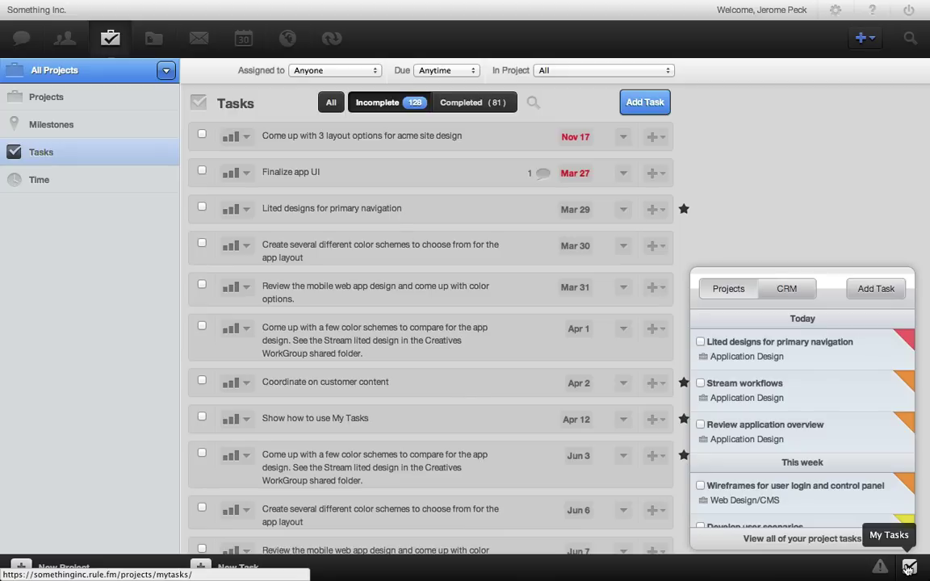
pyautogui.click(909, 568)
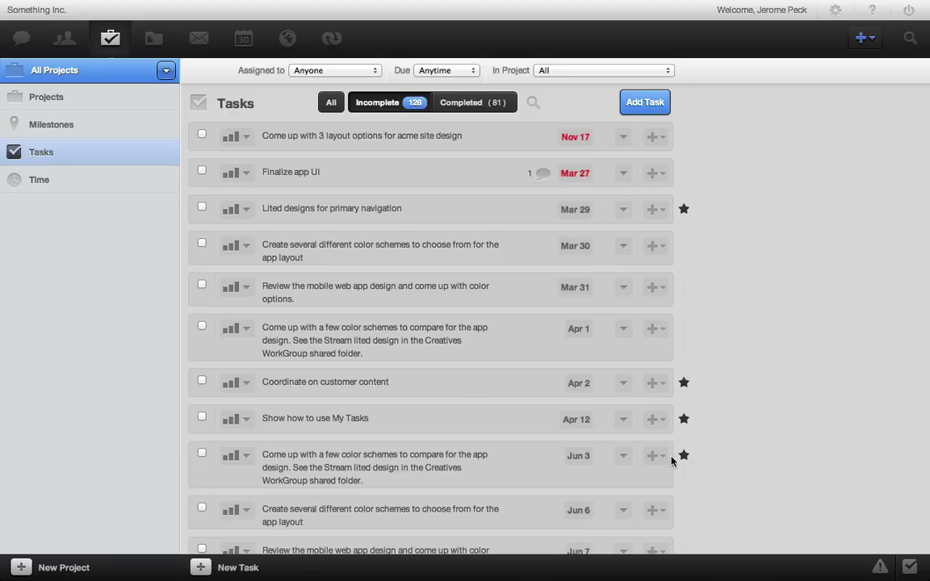
# Switch to the Application Design project's overview and review its full description and details.
pyautogui.click(166, 71)
pyautogui.click(103, 207)
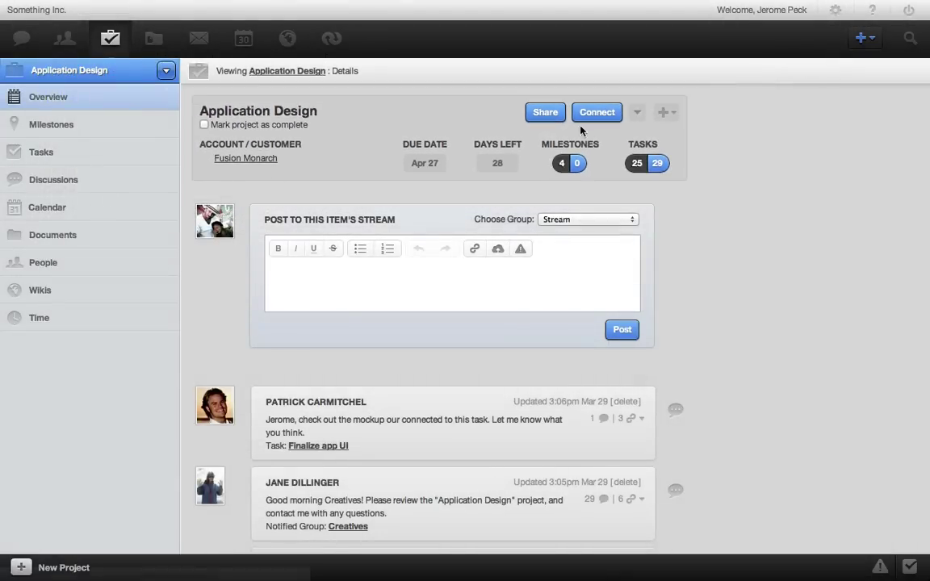
pyautogui.click(638, 113)
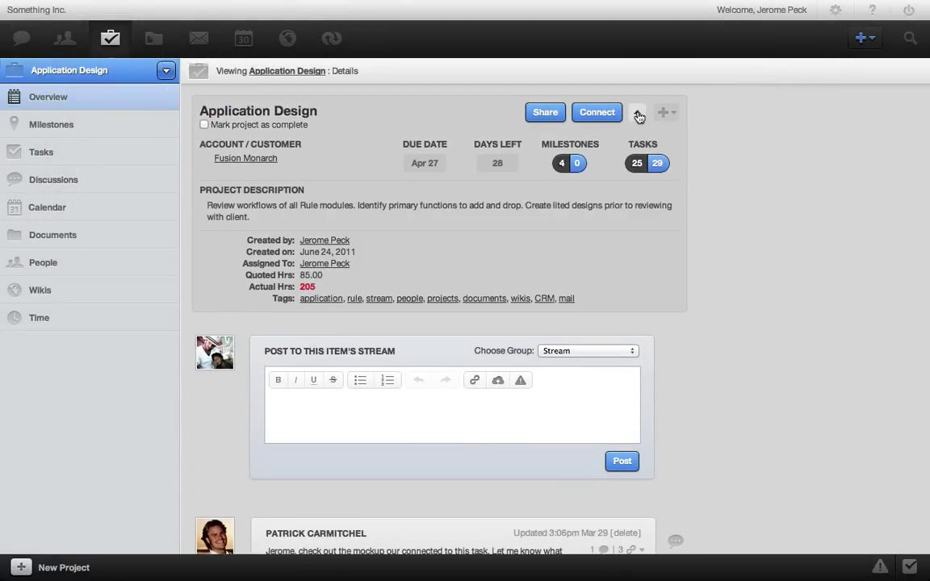
pyautogui.click(638, 116)
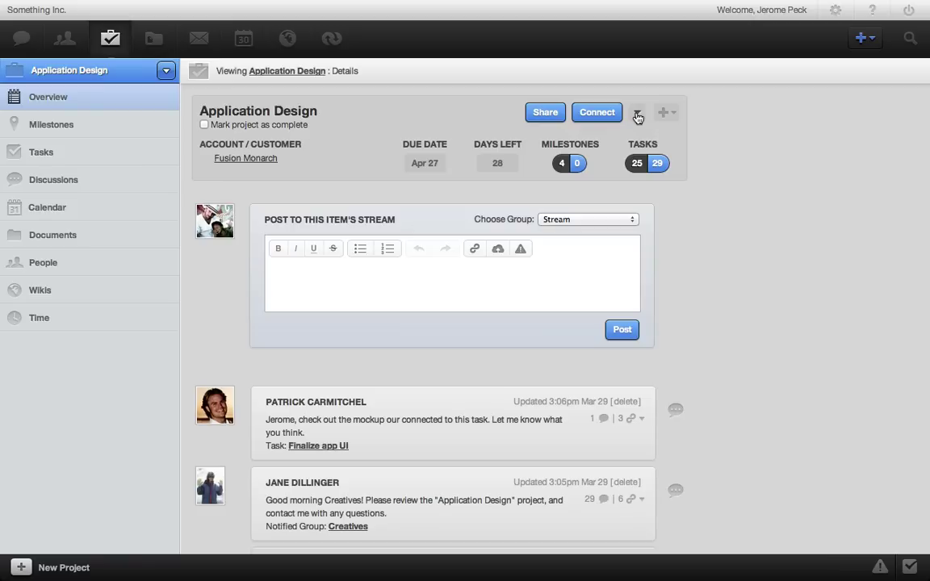
# Share the Application Design project with an additional user, granting them Manage permission.
pyautogui.click(554, 114)
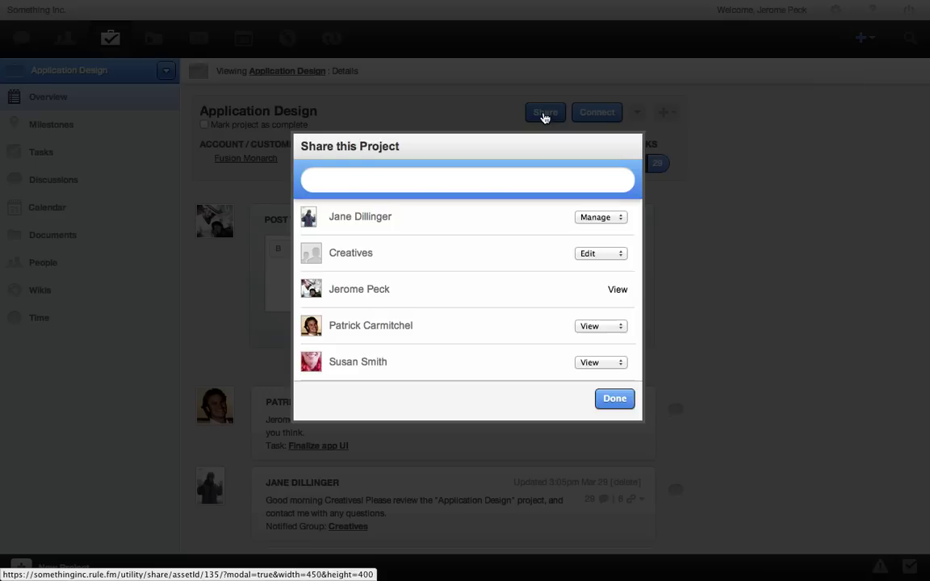
pyautogui.click(438, 182)
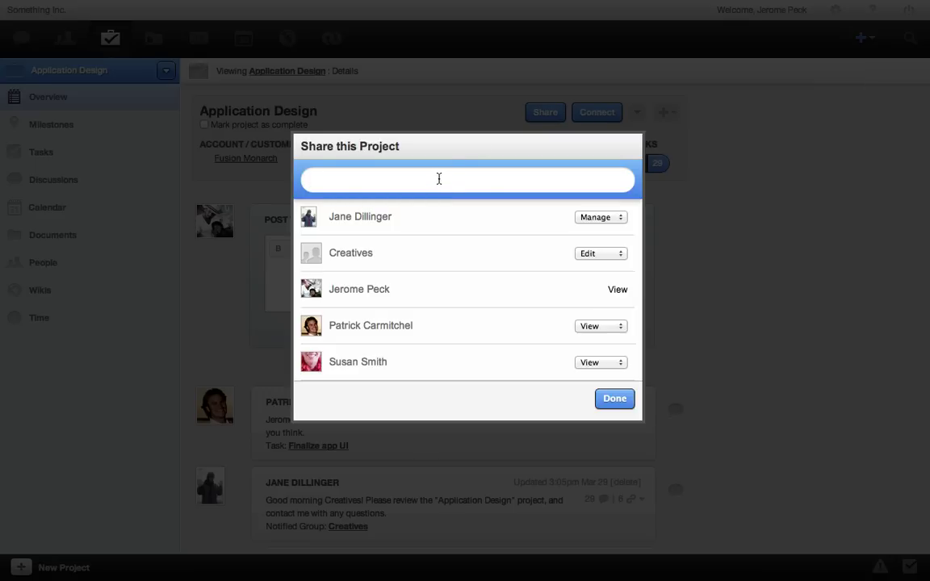
pyautogui.write('walde')
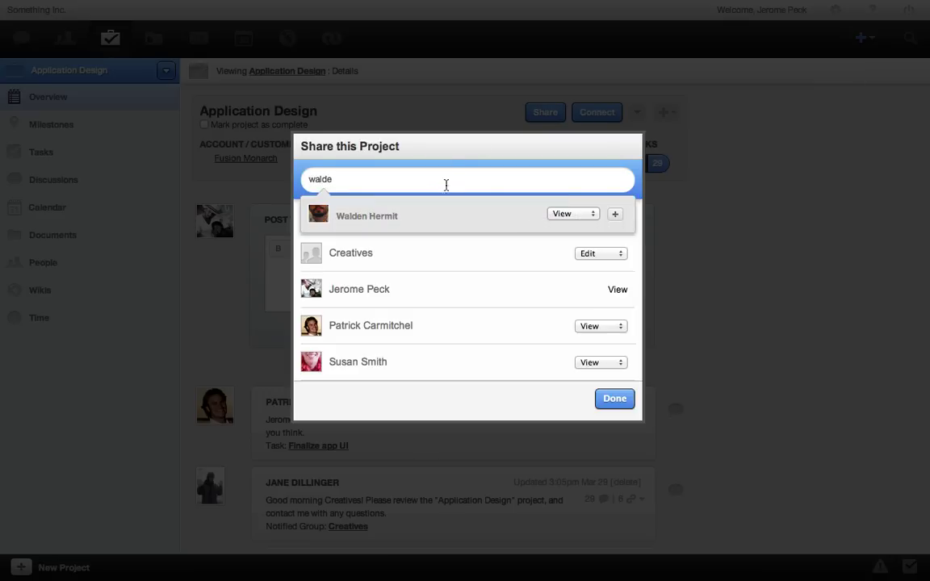
pyautogui.click(588, 217)
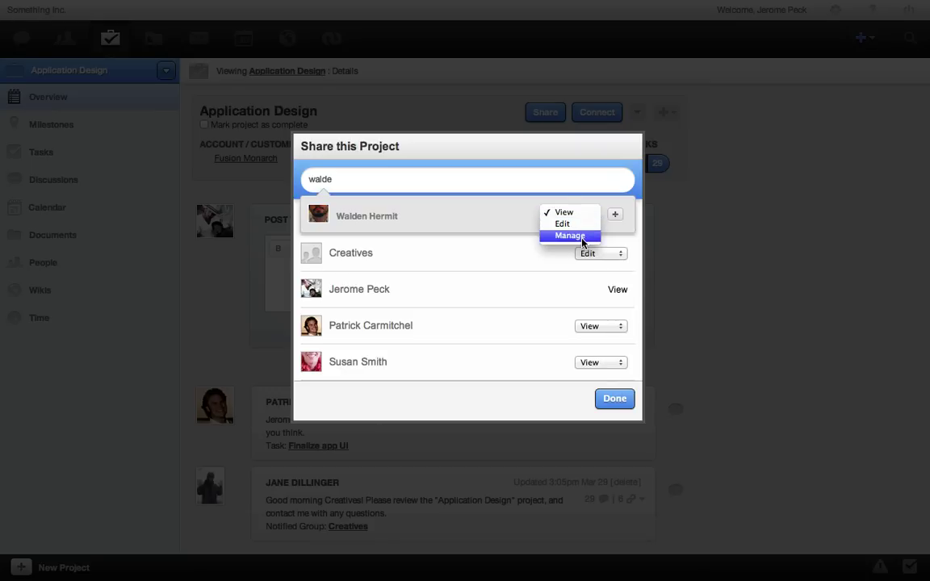
pyautogui.click(584, 236)
pyautogui.click(617, 216)
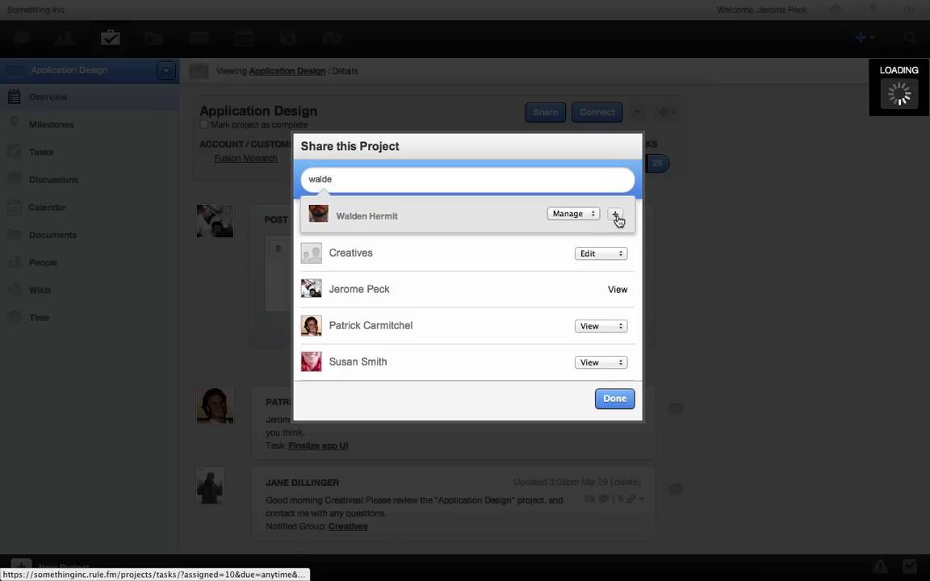
pyautogui.click(615, 399)
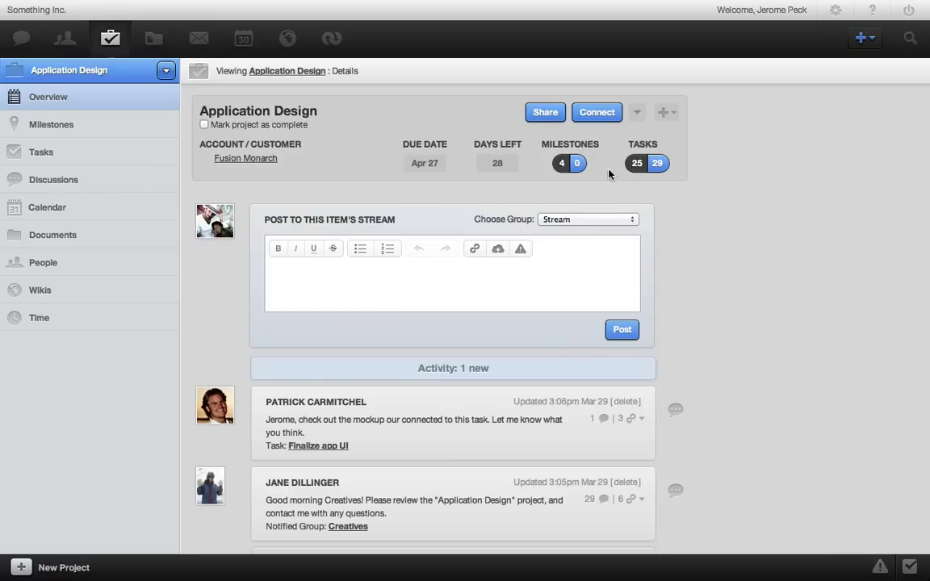
# Connect the Mobile Web App Stream.png document and the Application Interface Brainstorm wiki to the Application Design project.
pyautogui.click(602, 118)
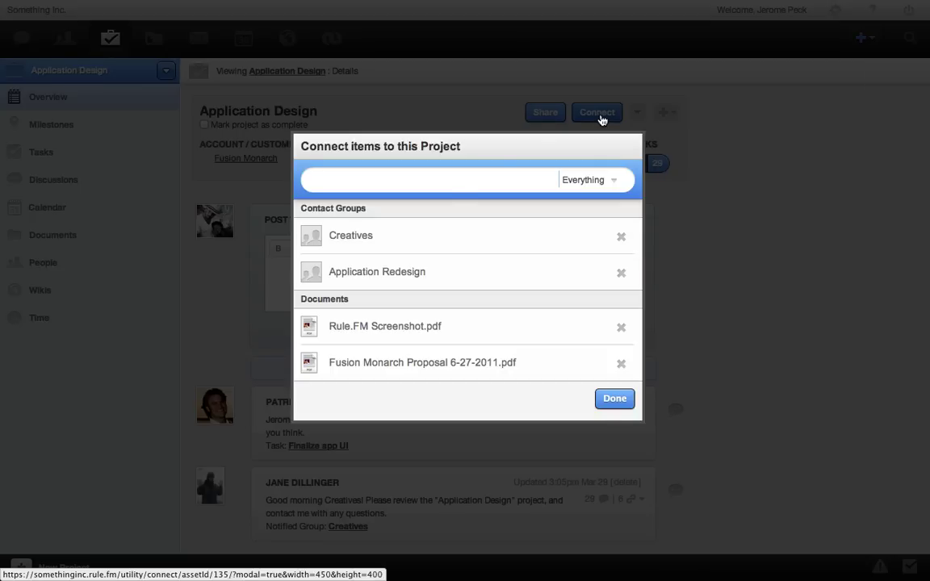
pyautogui.click(452, 181)
pyautogui.write('mobil')
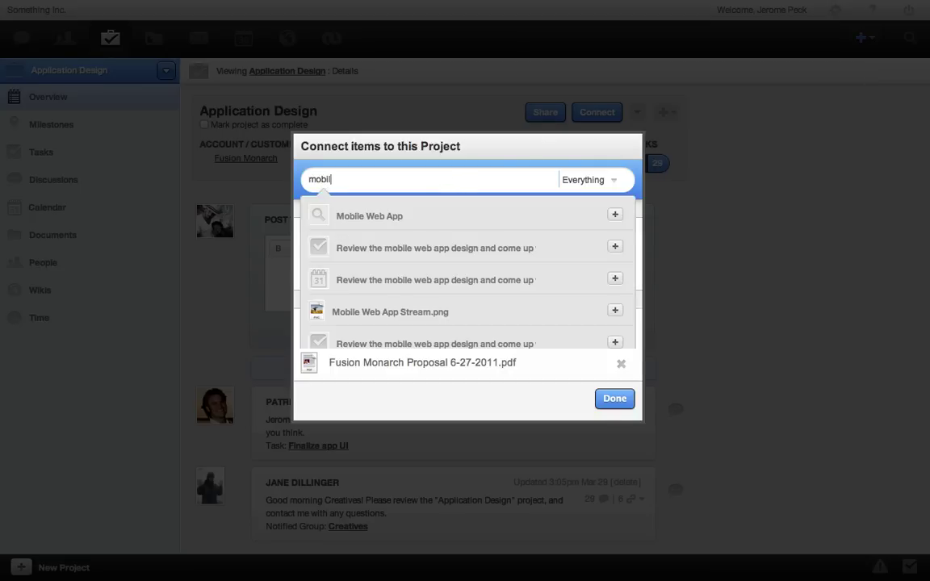
pyautogui.click(615, 312)
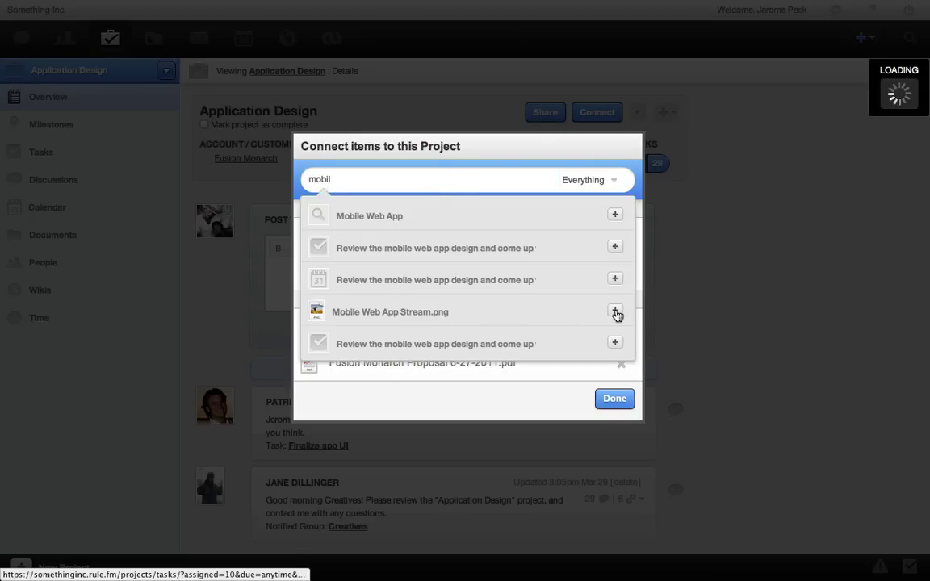
pyautogui.click(531, 184)
pyautogui.write('application inter')
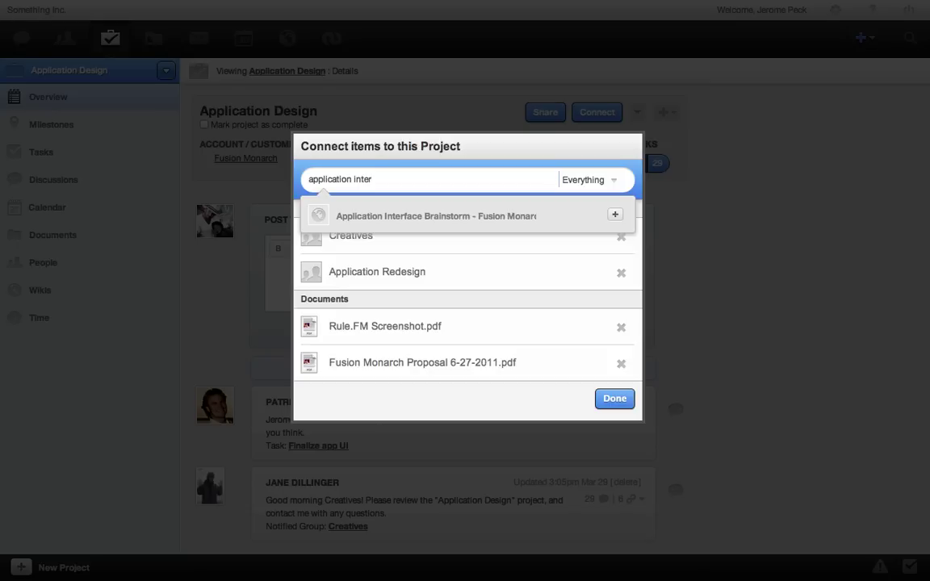
pyautogui.click(616, 214)
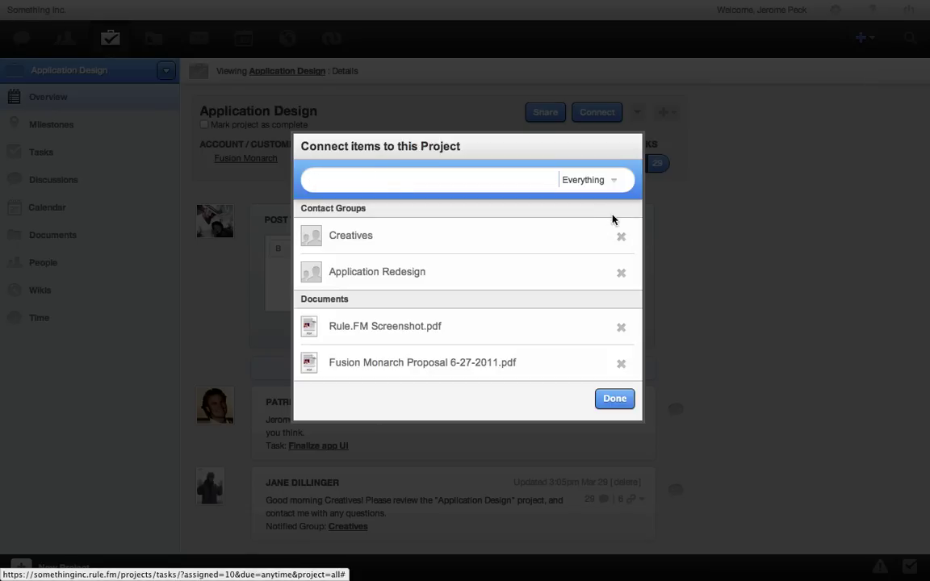
pyautogui.click(609, 404)
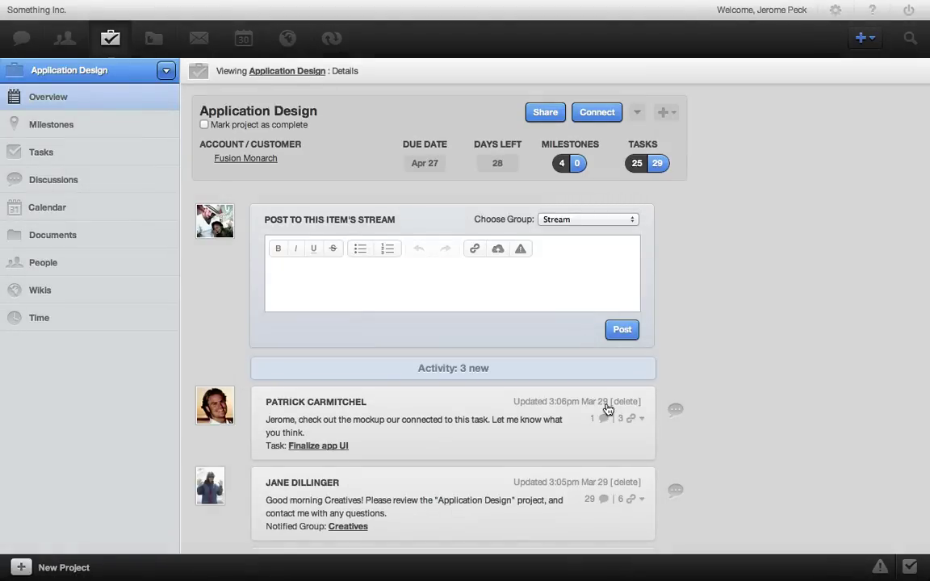
# Post "How's this thing coming along?" to the project's stream with a reference to App Design.png.
pyautogui.click(524, 294)
pyautogui.write("How's this thing coming along?")
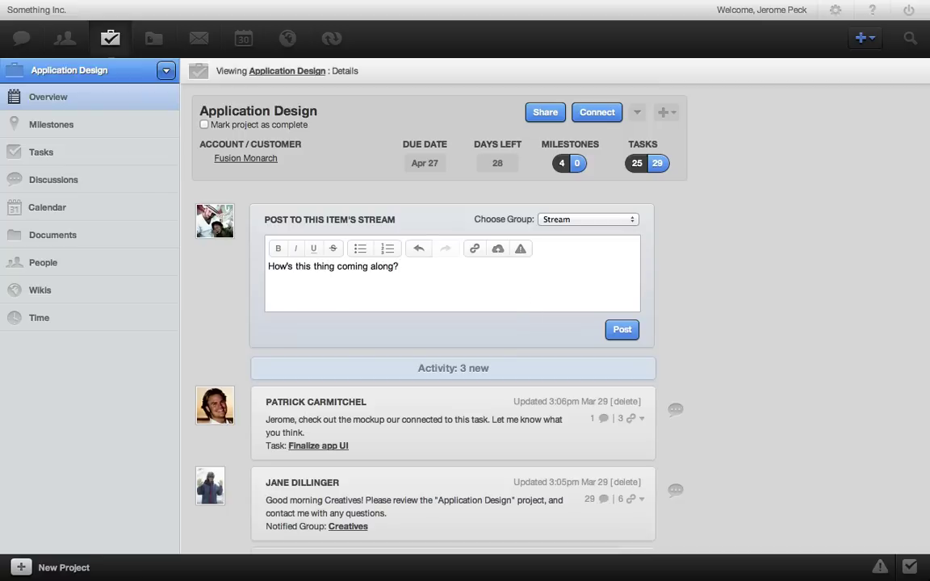
pyautogui.click(475, 252)
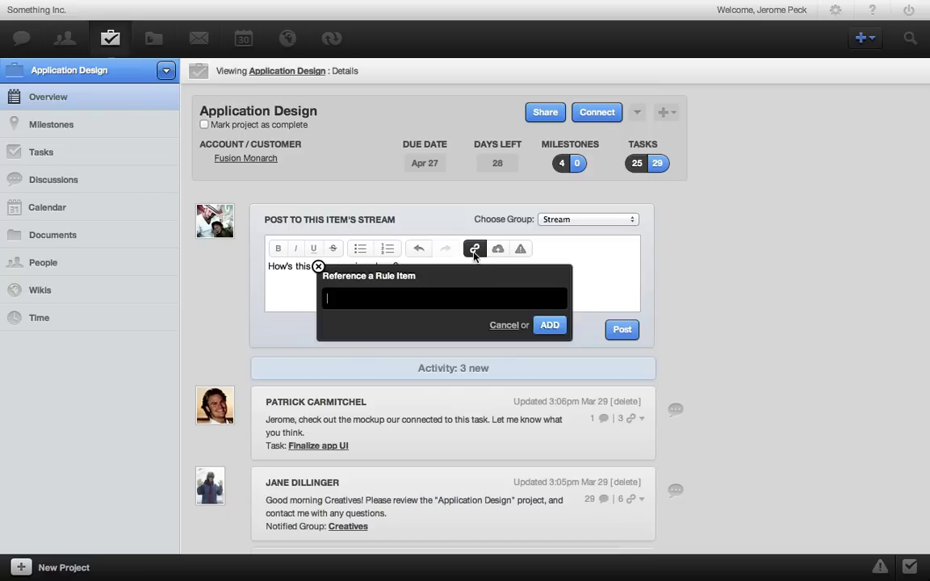
pyautogui.write('app design.p')
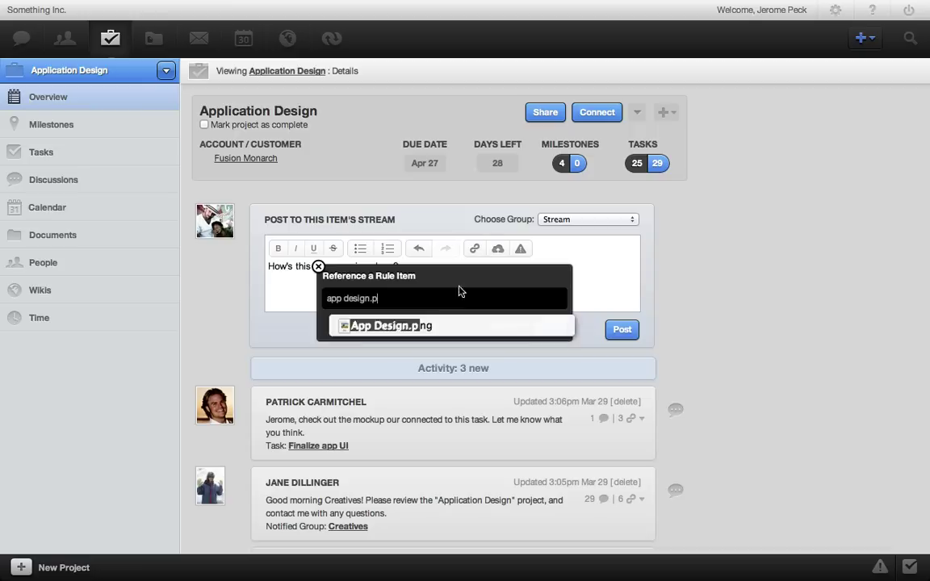
pyautogui.press('Return')
pyautogui.click(545, 346)
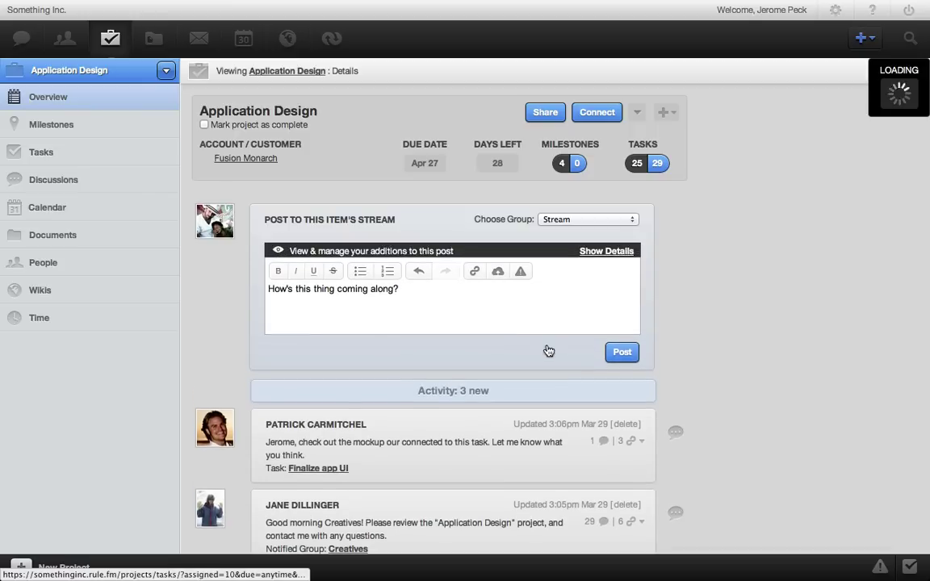
pyautogui.click(620, 353)
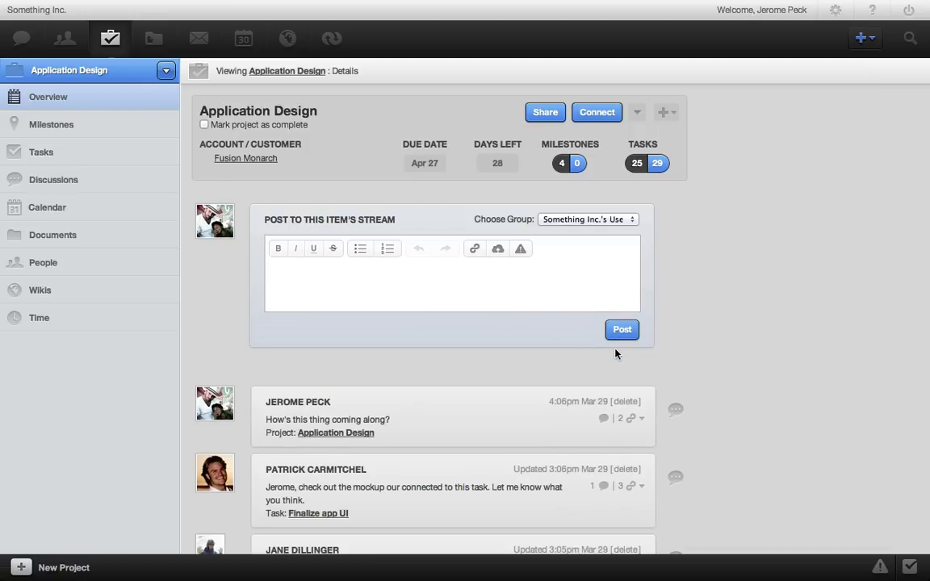
# Examine the stream post's file upload, group choice and user notification options, leaving the group on Something Inc.'s Users.
pyautogui.click(499, 251)
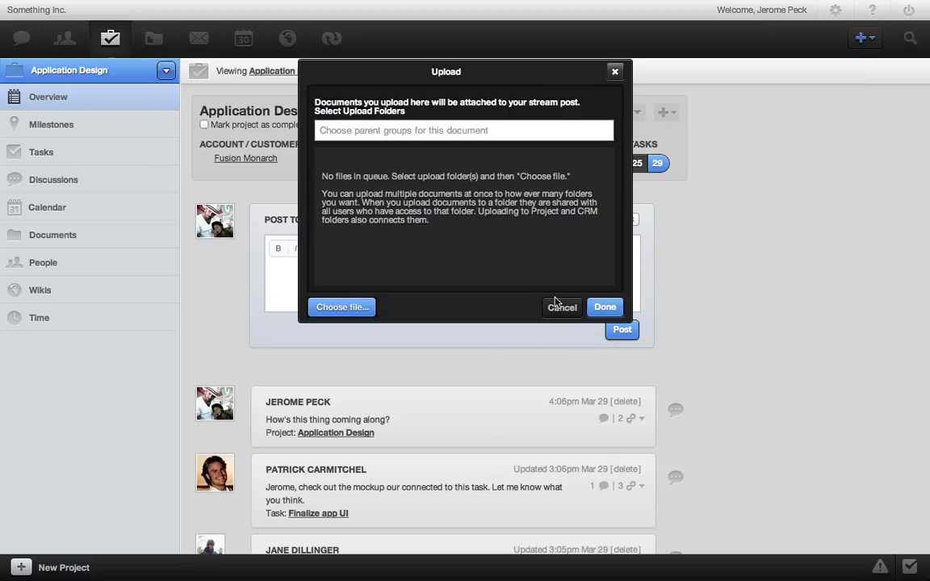
pyautogui.click(561, 307)
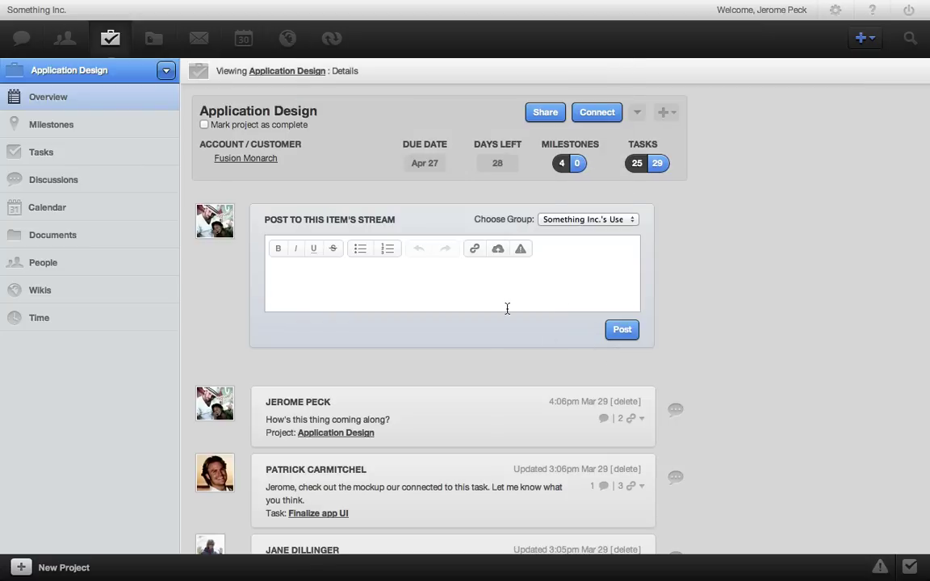
pyautogui.click(595, 221)
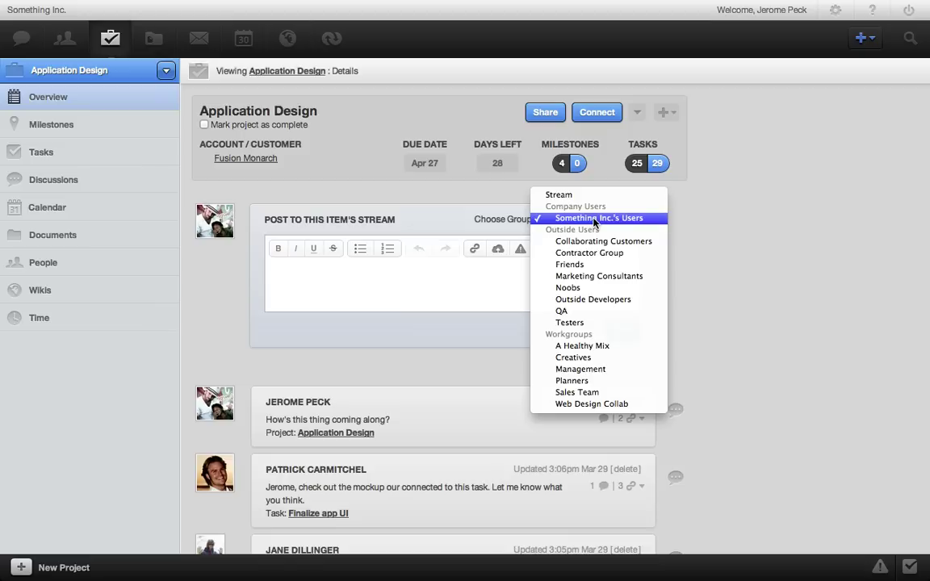
pyautogui.click(594, 218)
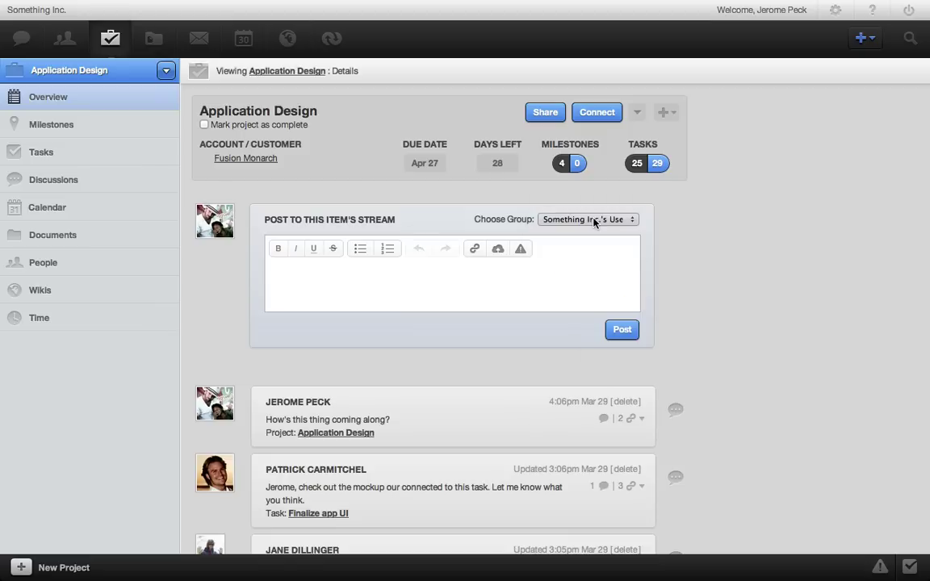
pyautogui.click(521, 250)
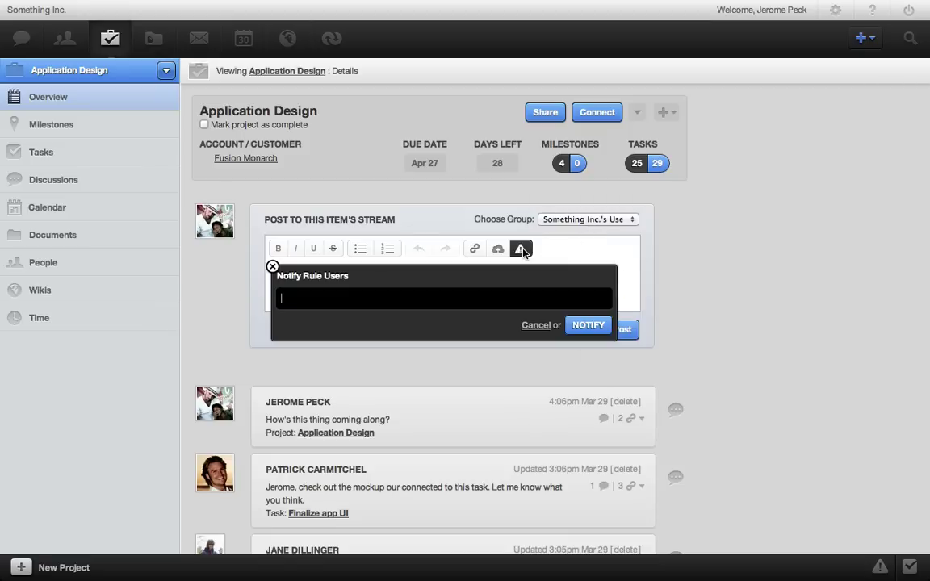
pyautogui.click(534, 326)
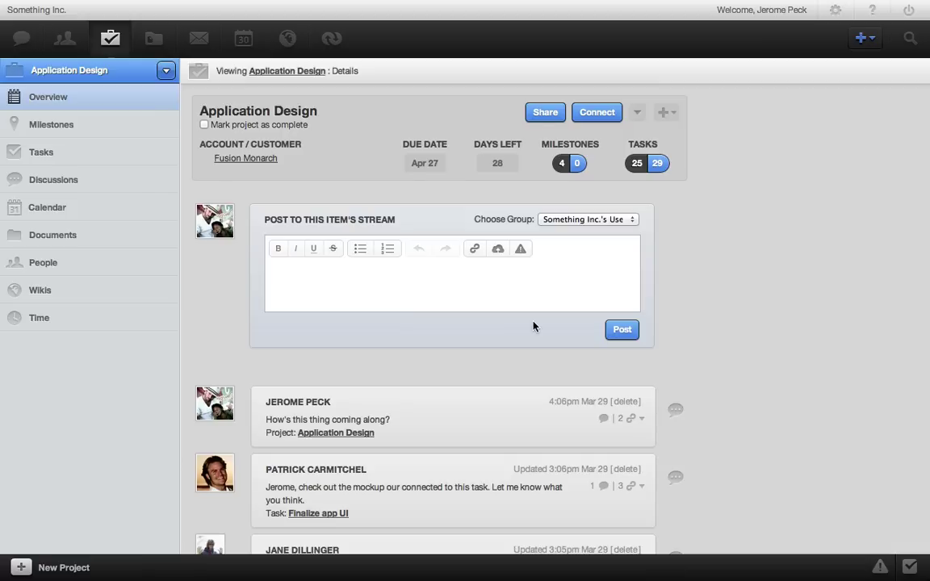
# Comment "It's coming along quite nicely." on the stream post asking "How's this thing coming along?".
pyautogui.scroll(-4, 533, 326)
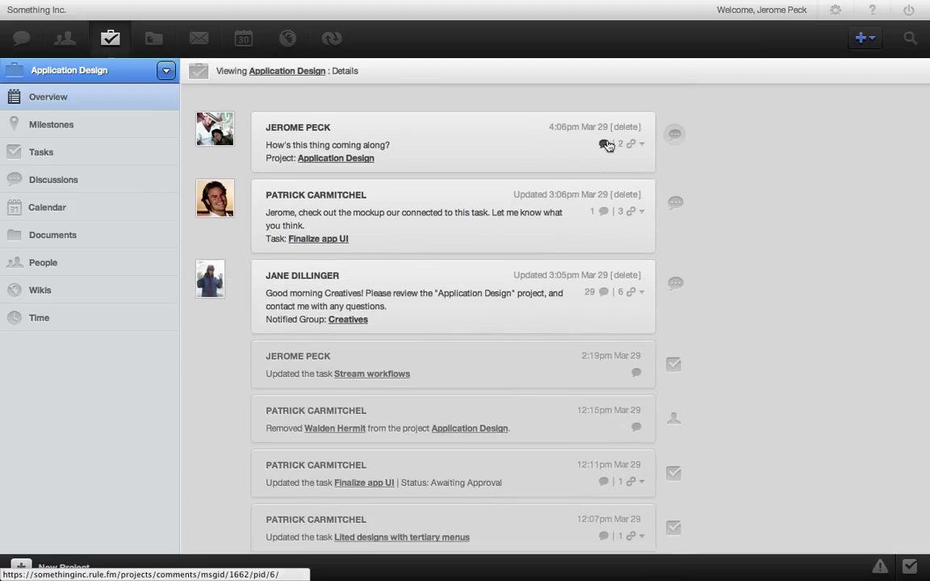
pyautogui.click(607, 145)
pyautogui.write("It's coming along quite nicely.")
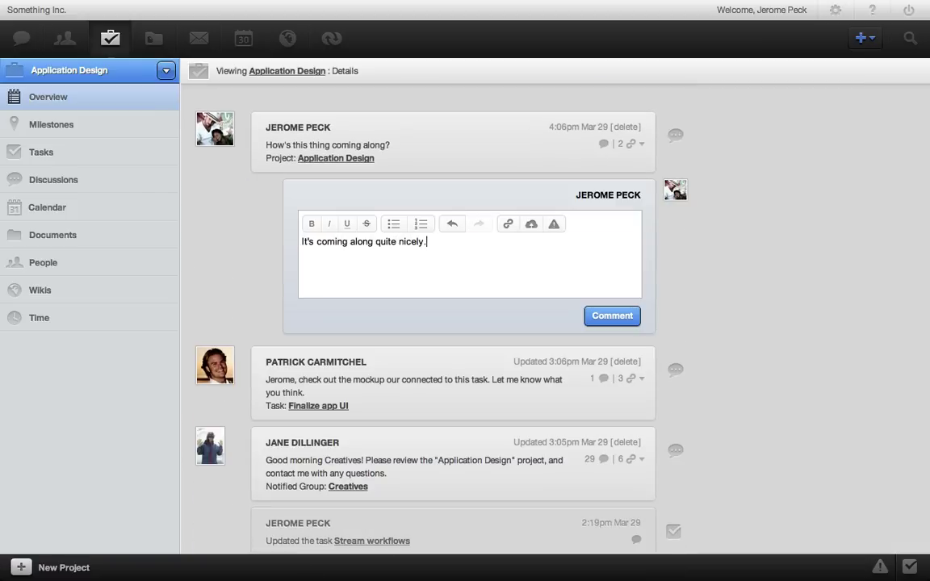
pyautogui.click(616, 316)
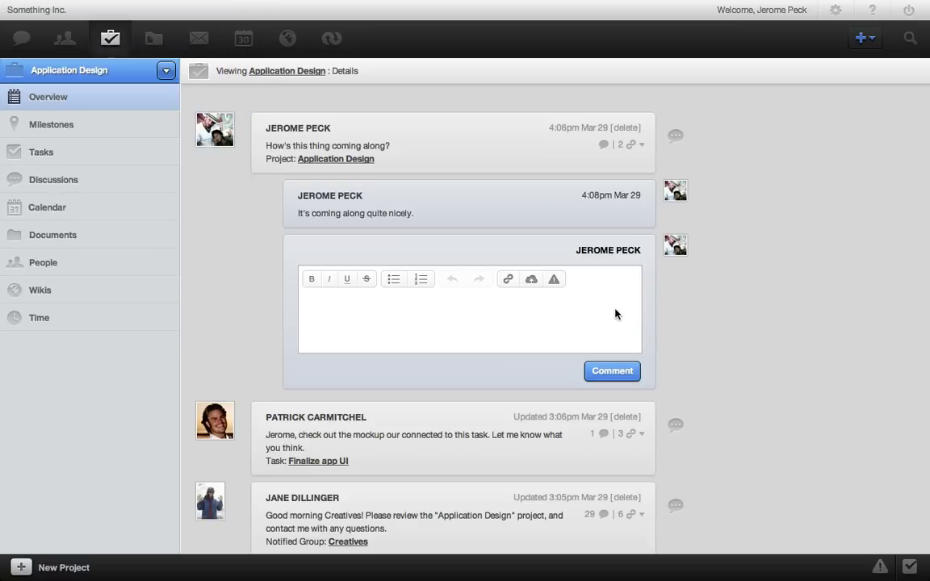
# Open the Planning & Strategy milestone from the Application Design project's milestones.
pyautogui.click(165, 72)
pyautogui.click(165, 73)
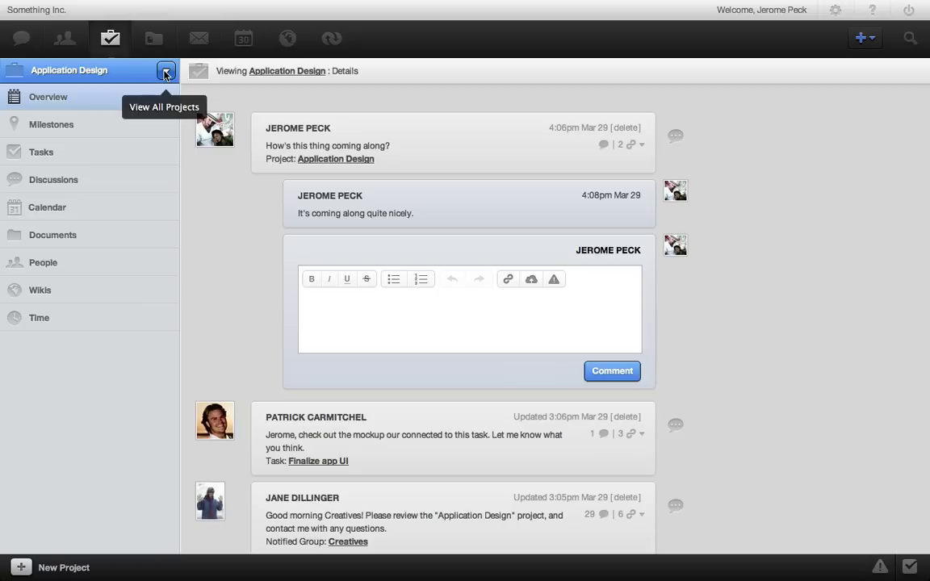
pyautogui.click(65, 125)
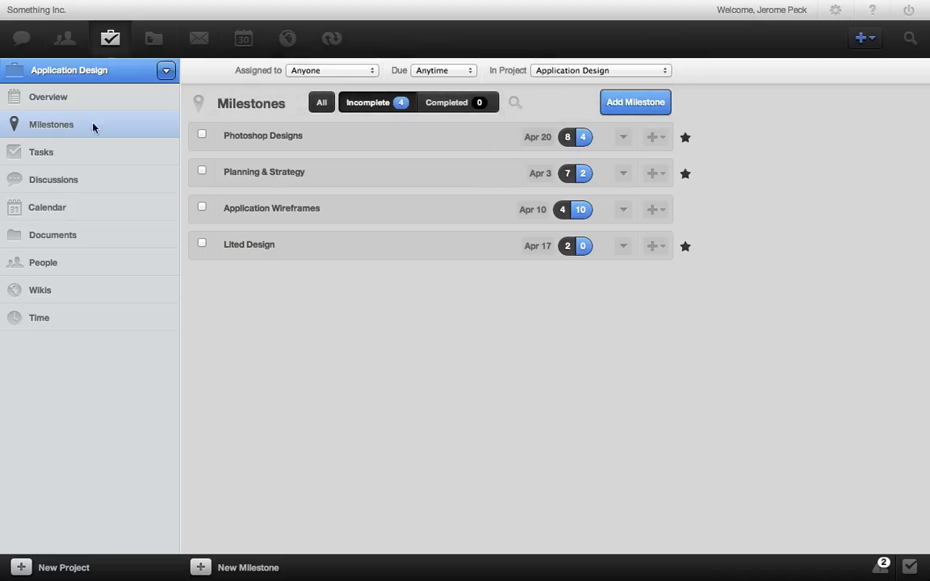
pyautogui.click(267, 175)
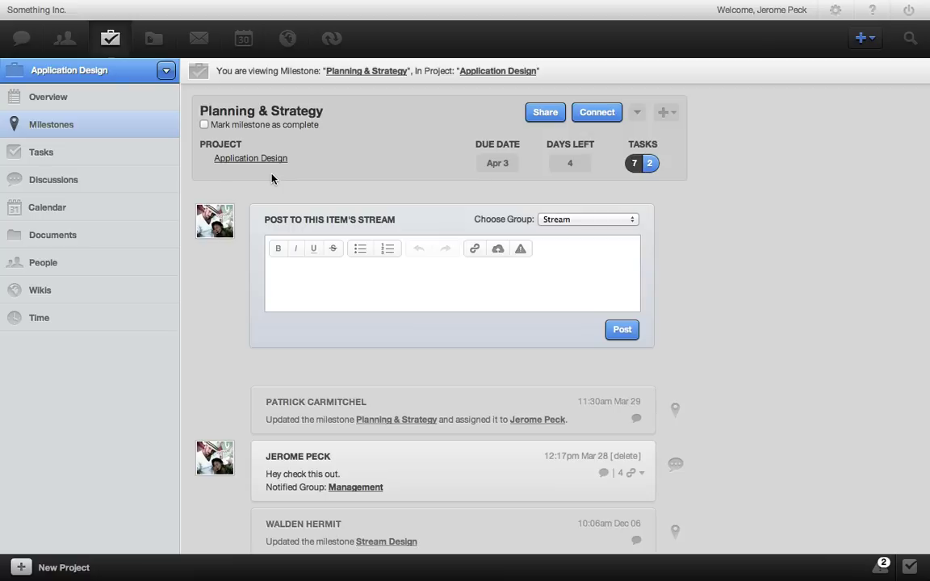
# Post "We're almost done!" to the stream of the project's Stream workflows task.
pyautogui.click(42, 154)
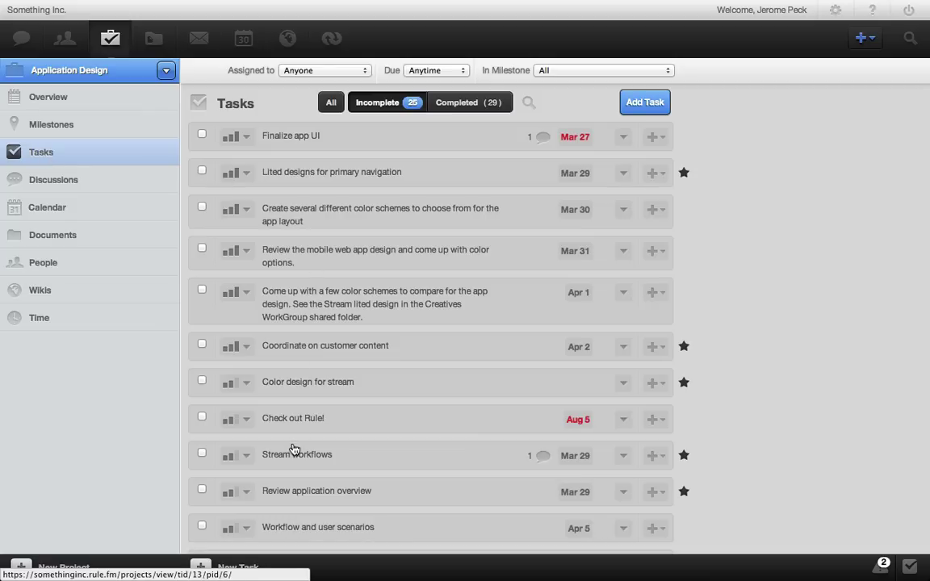
pyautogui.click(294, 449)
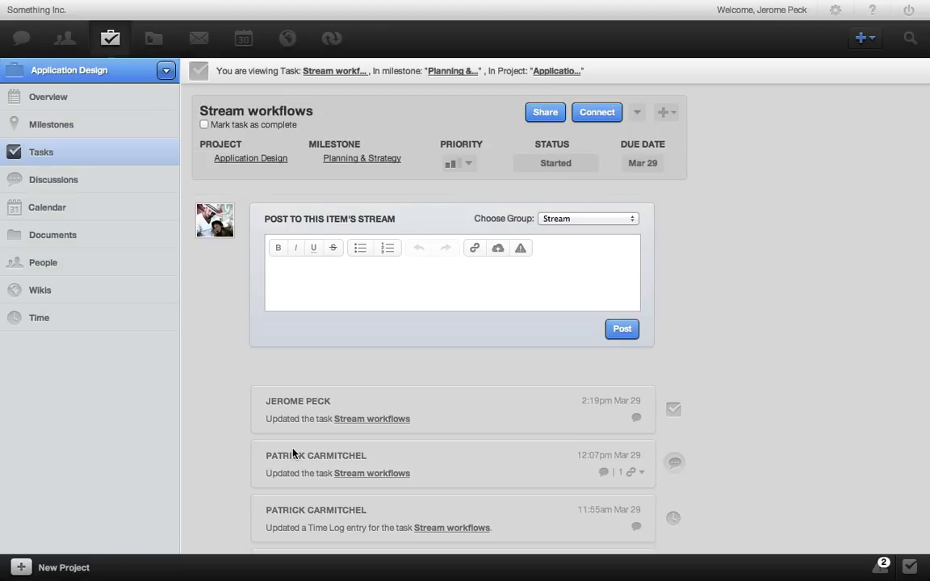
pyautogui.write("We're almost done!")
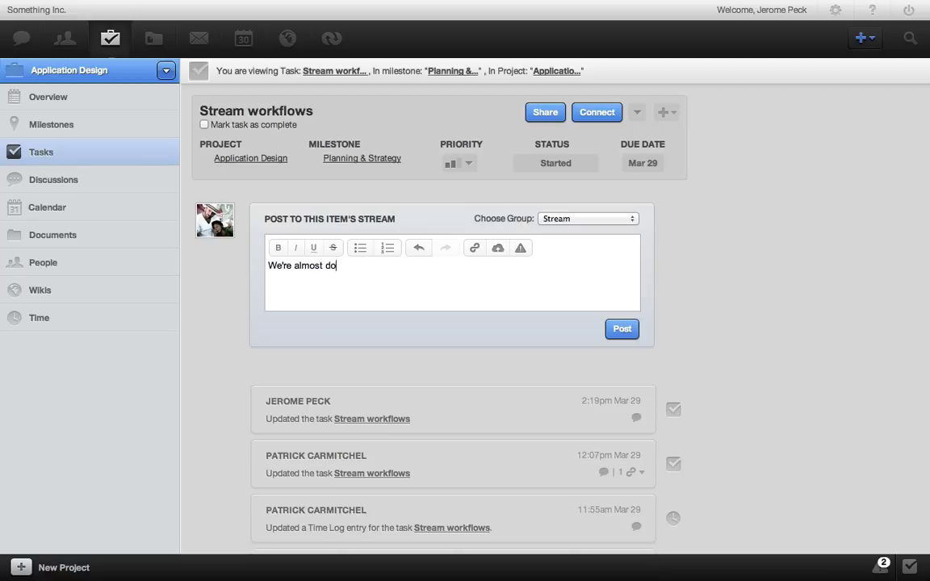
pyautogui.click(620, 330)
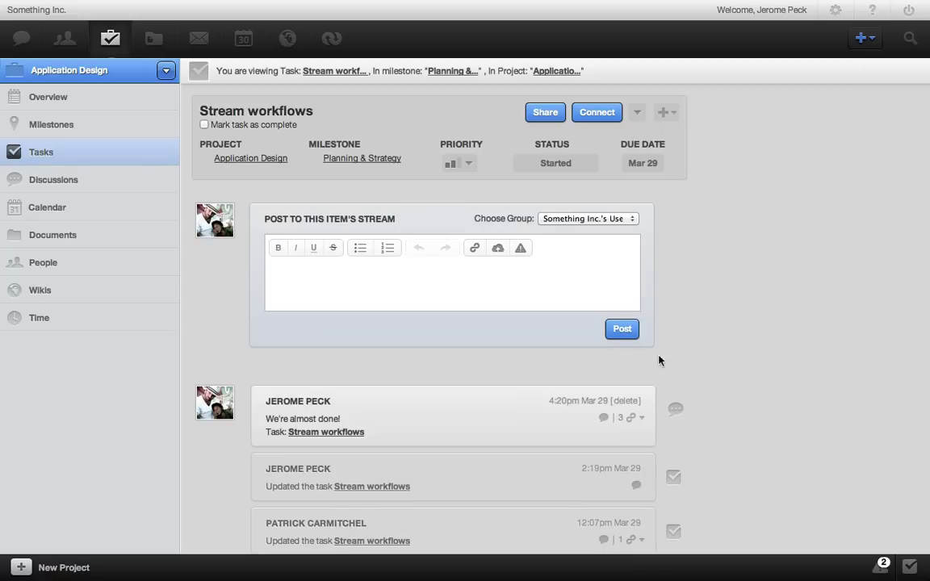
# Trace the "We're almost done!" post from its references through the Planning & Strategy milestone, the project overview and the project's discussions.
pyautogui.click(637, 419)
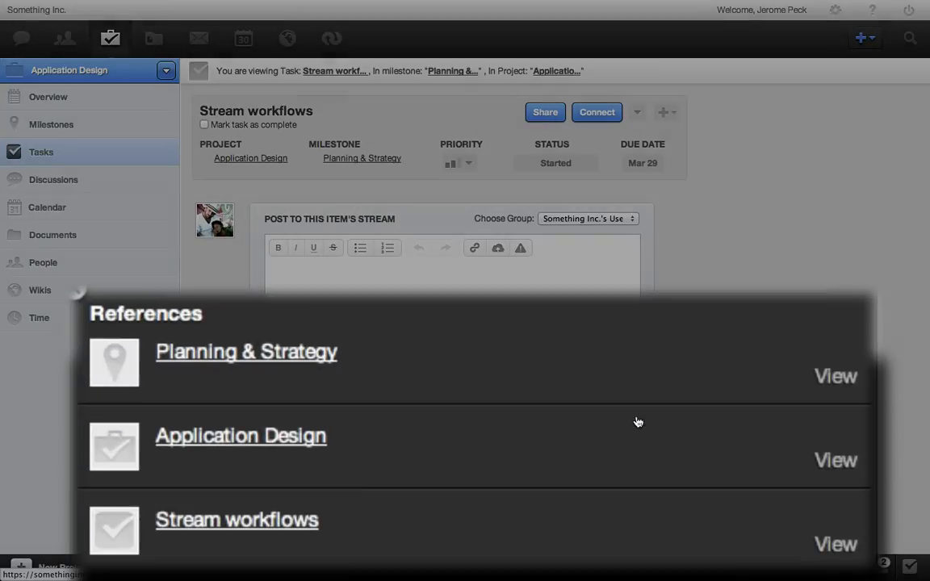
pyautogui.scroll(-3, 637, 421)
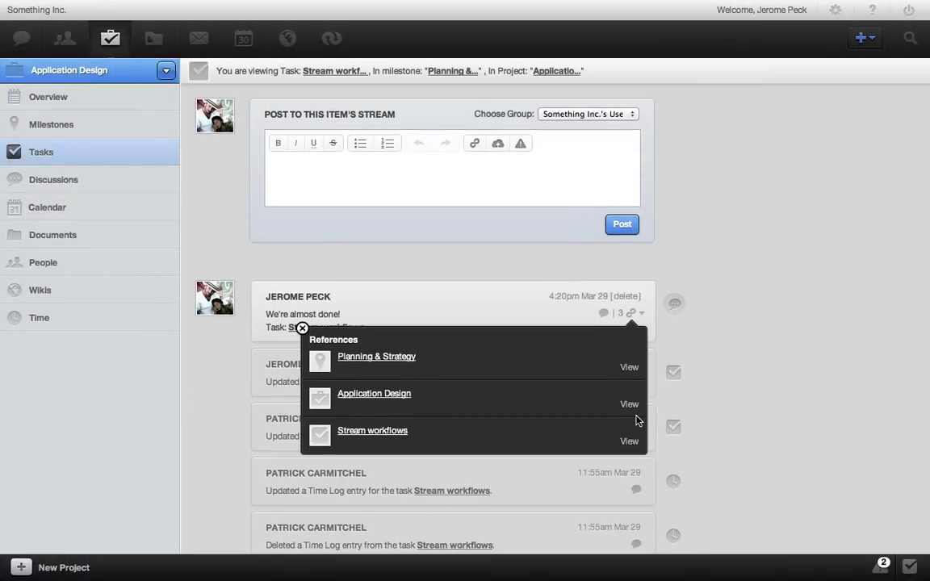
pyautogui.click(399, 357)
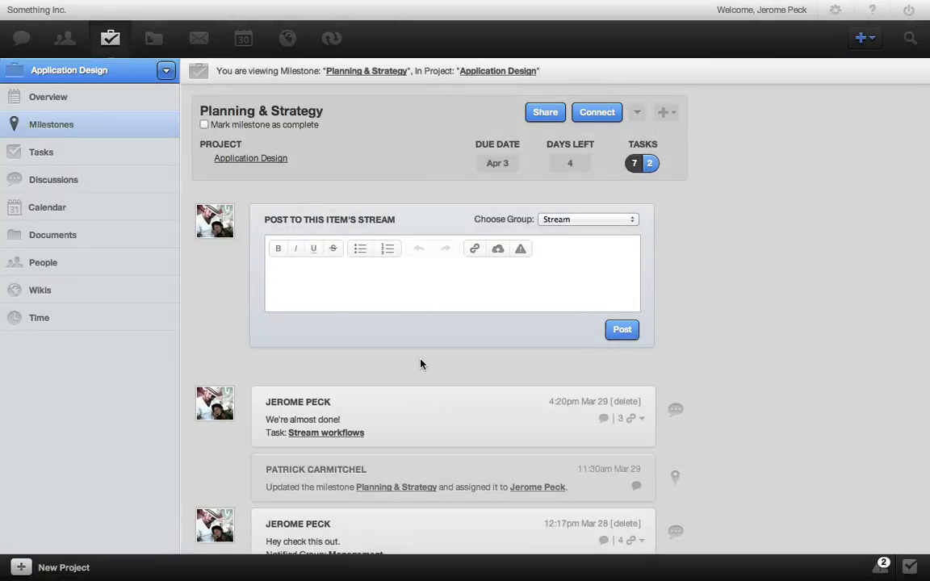
pyautogui.click(251, 159)
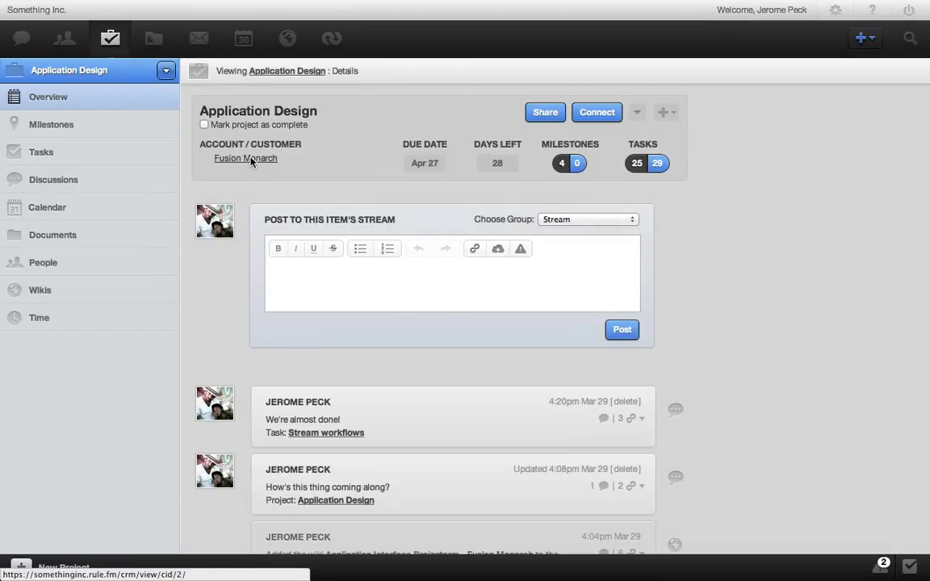
pyautogui.click(92, 184)
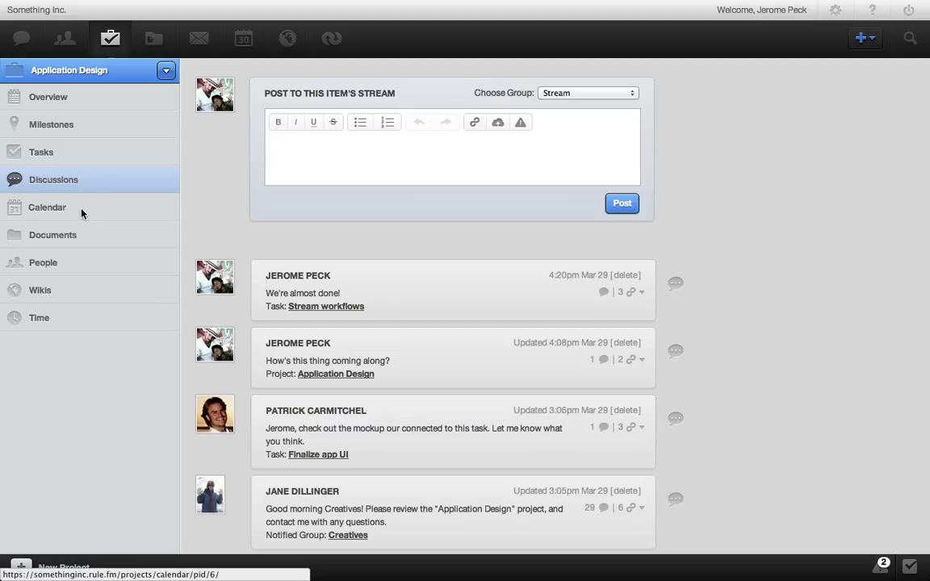
# In the project's April 2012 calendar, reschedule Application Wireframes to April 11 and Interface Sketches to April 14.
pyautogui.click(84, 209)
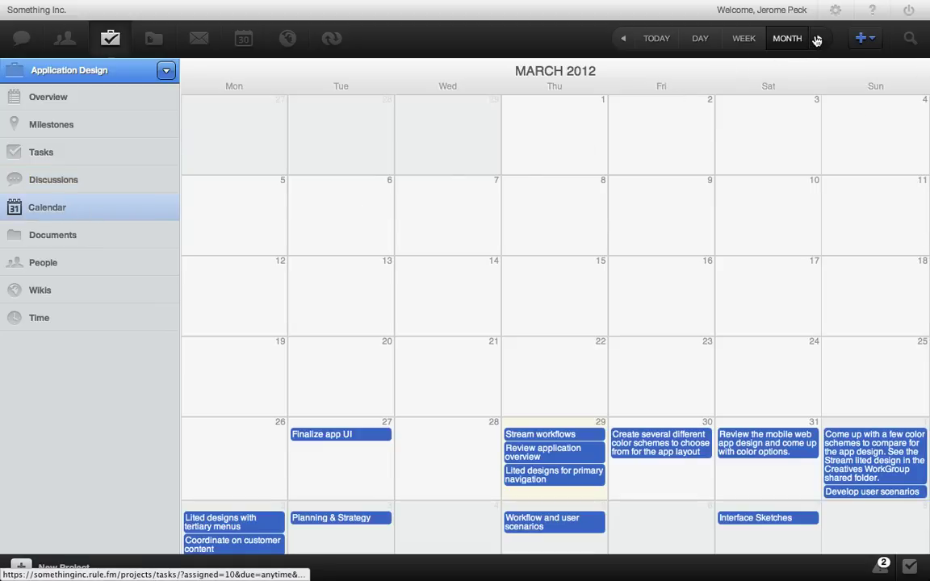
pyautogui.click(818, 38)
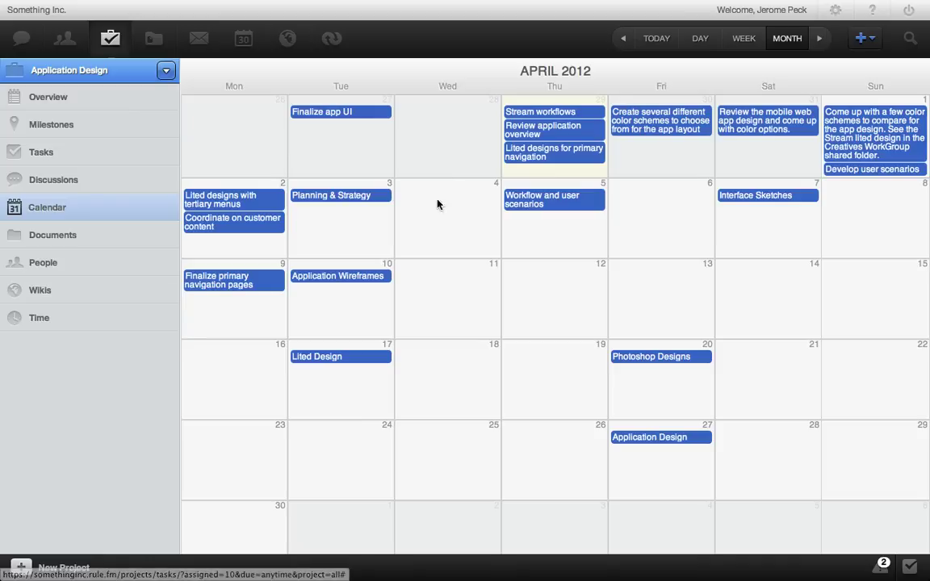
pyautogui.moveTo(353, 277); pyautogui.dragTo(452, 283)
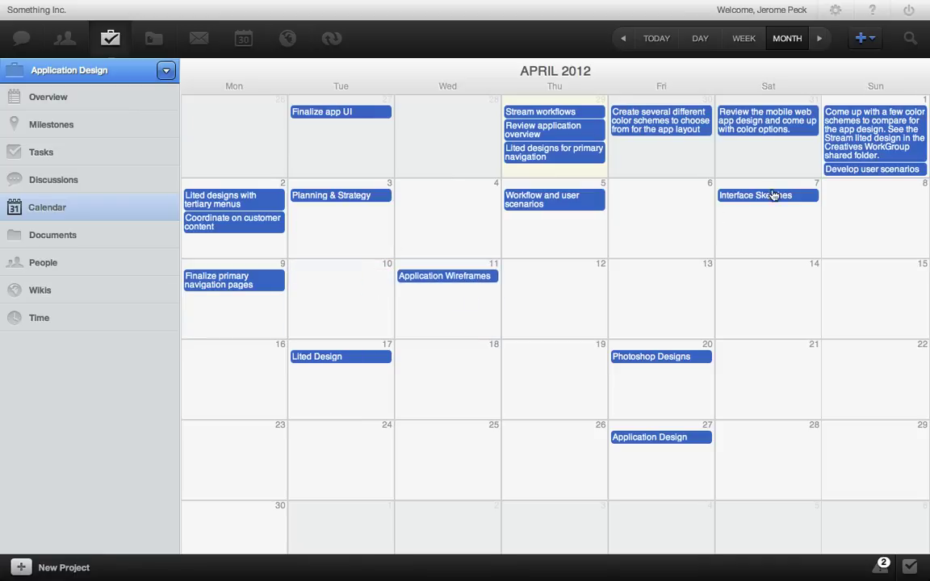
pyautogui.moveTo(785, 193); pyautogui.dragTo(782, 303)
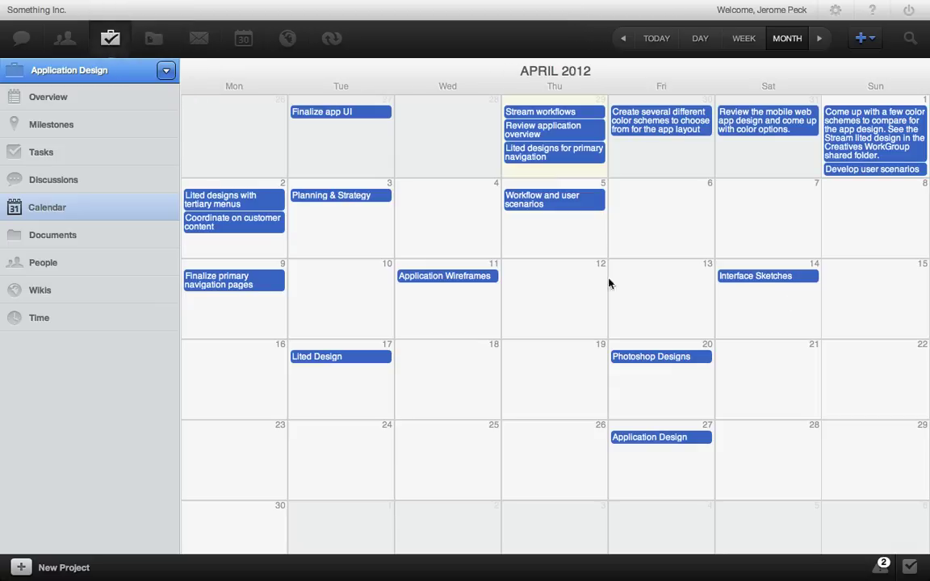
# Preview App Design.png from the project's documents and close the preview.
pyautogui.click(65, 236)
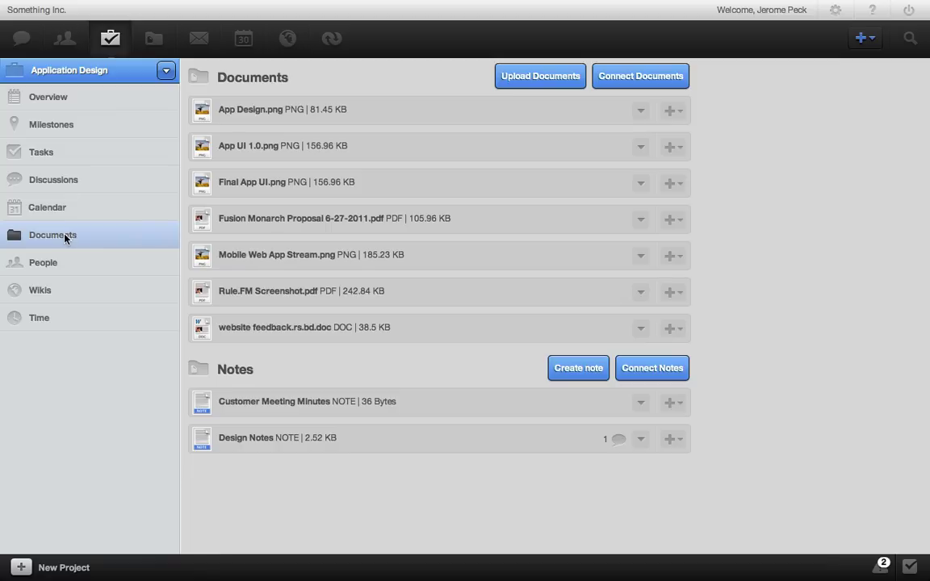
pyautogui.click(678, 113)
pyautogui.click(630, 138)
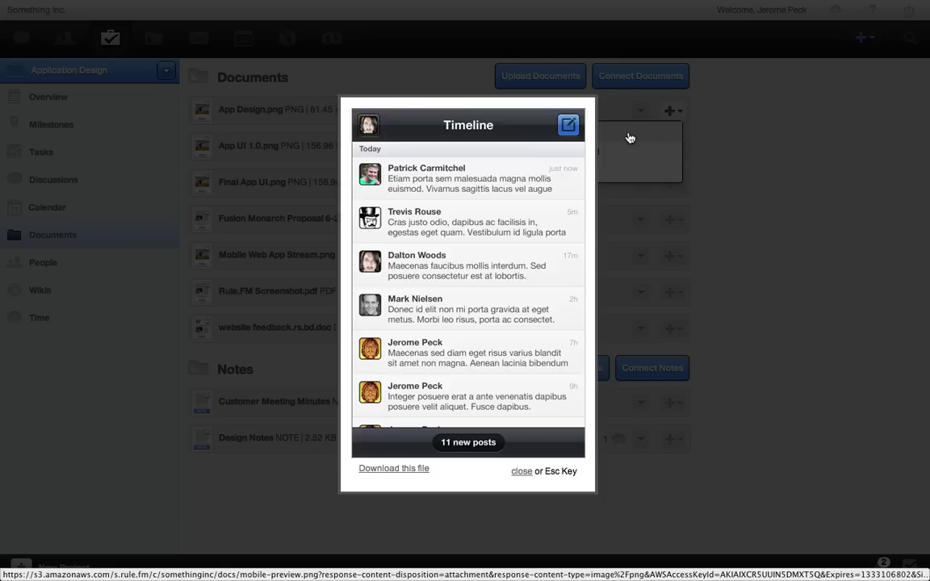
pyautogui.press('Escape')
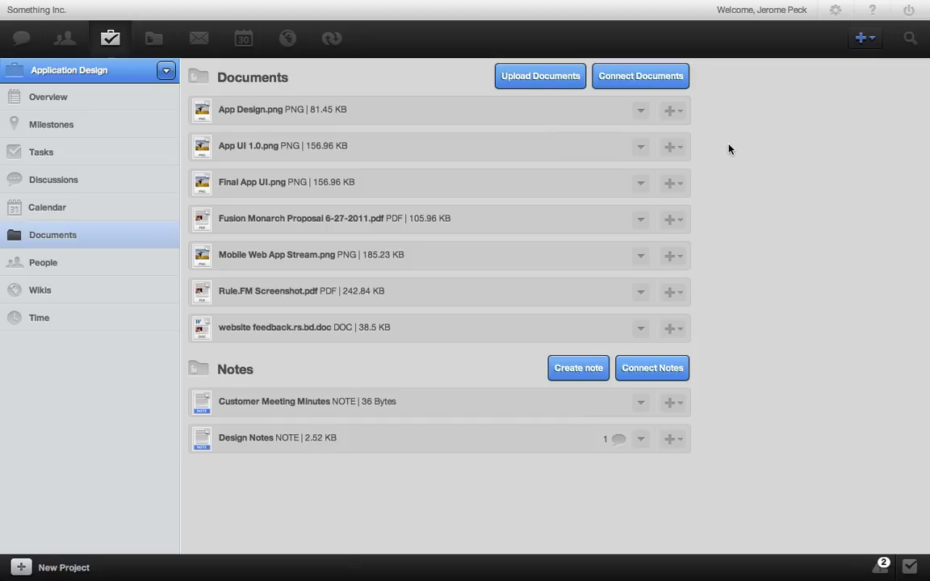
# Search the connectable documents for "desig" and connect Stream Design.png to the project.
pyautogui.click(633, 87)
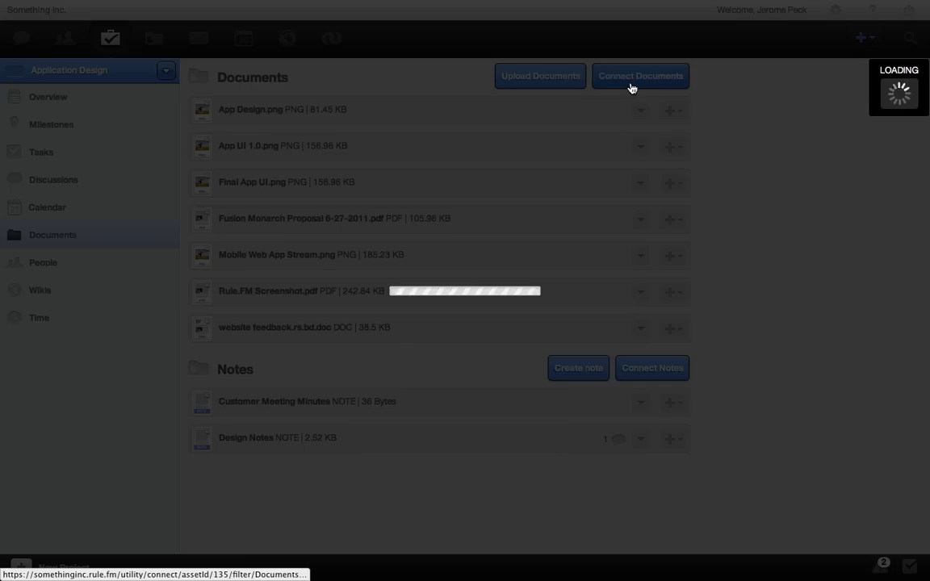
pyautogui.write('desig')
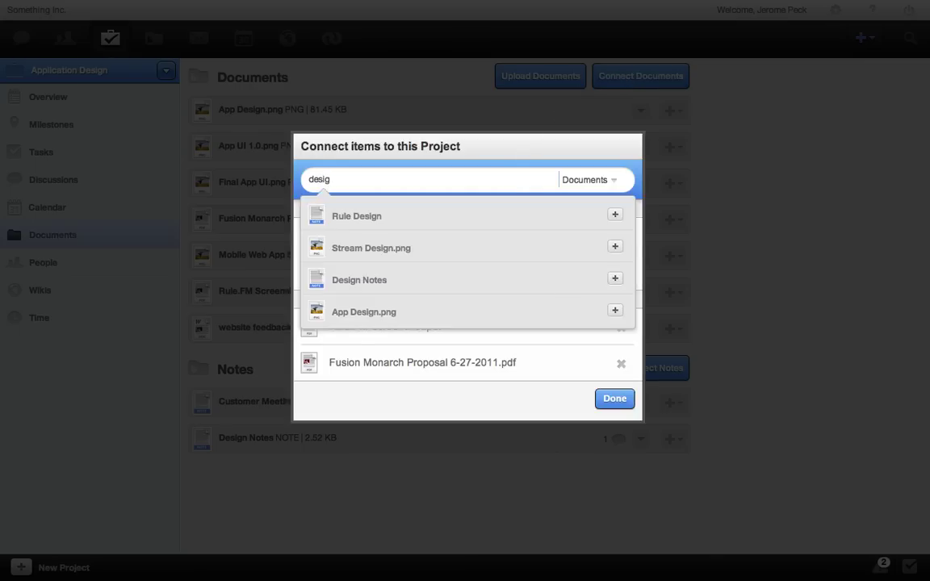
pyautogui.click(616, 248)
pyautogui.click(615, 398)
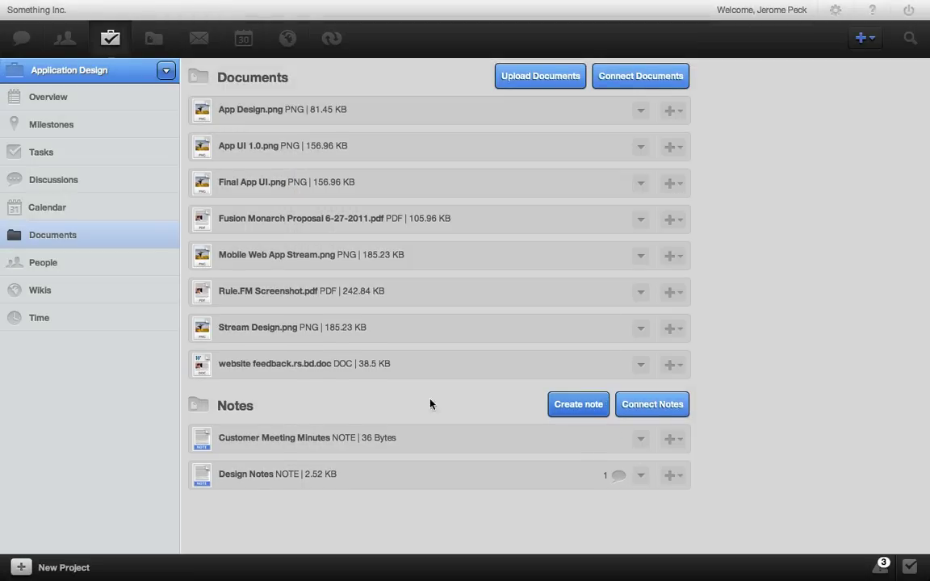
# Review the people working on the project with their sharing permissions, and view the project's connected wikis.
pyautogui.click(41, 265)
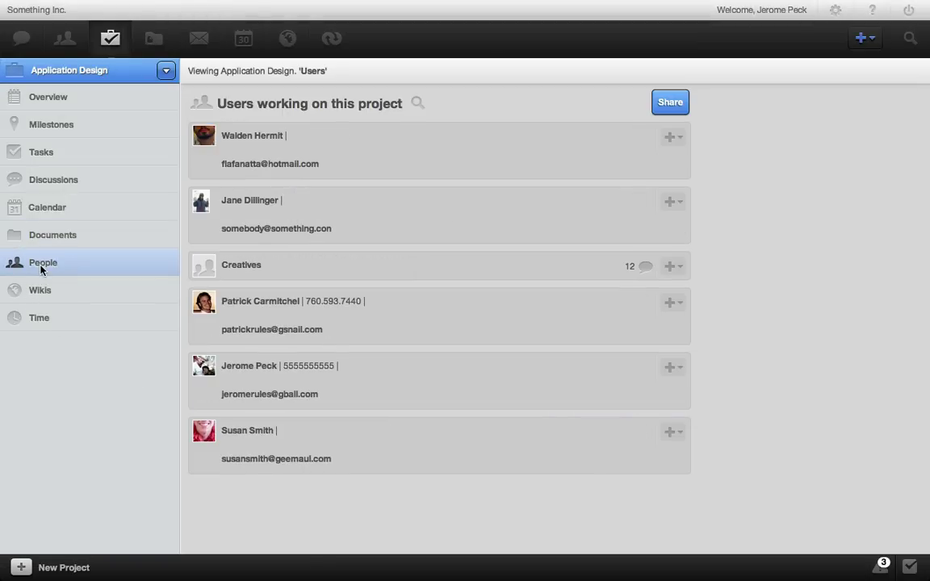
pyautogui.click(671, 103)
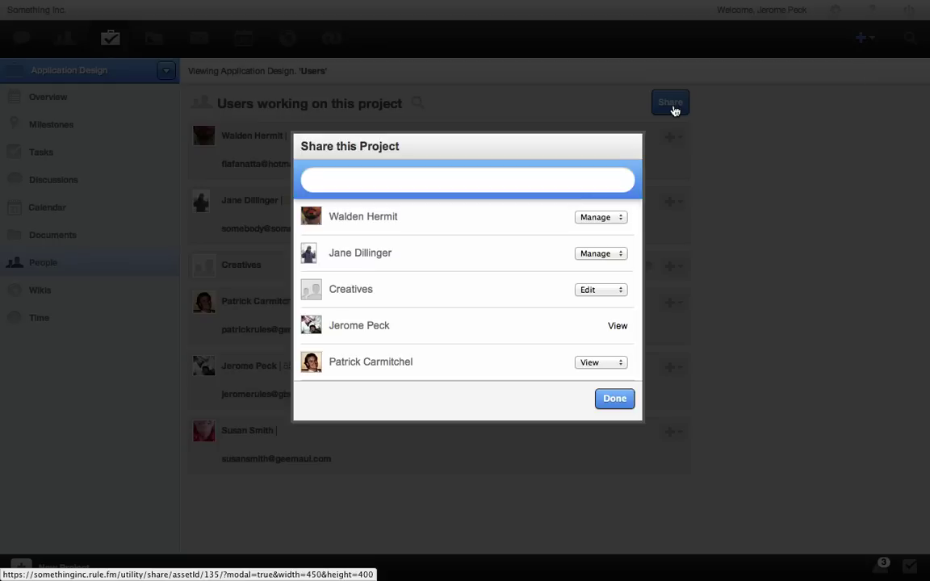
pyautogui.click(618, 398)
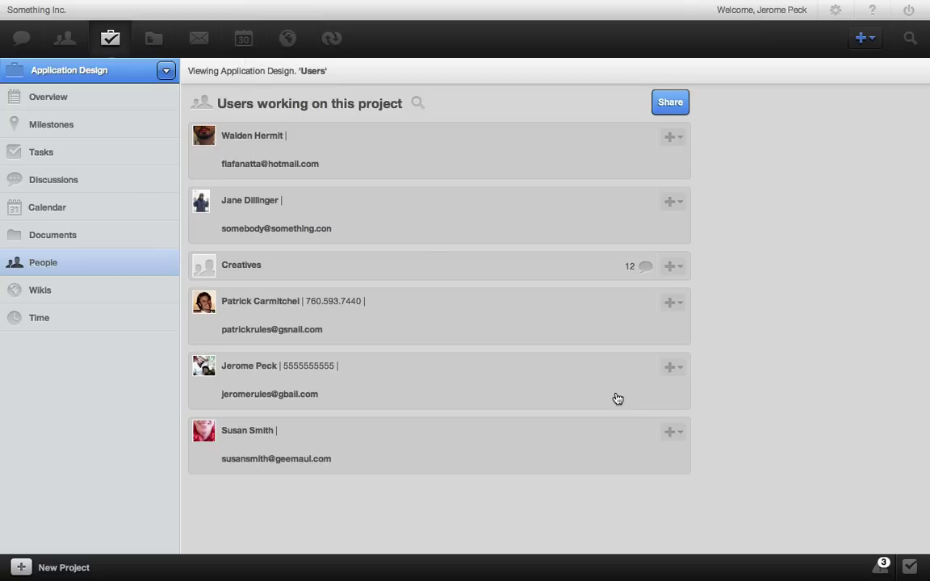
pyautogui.click(34, 294)
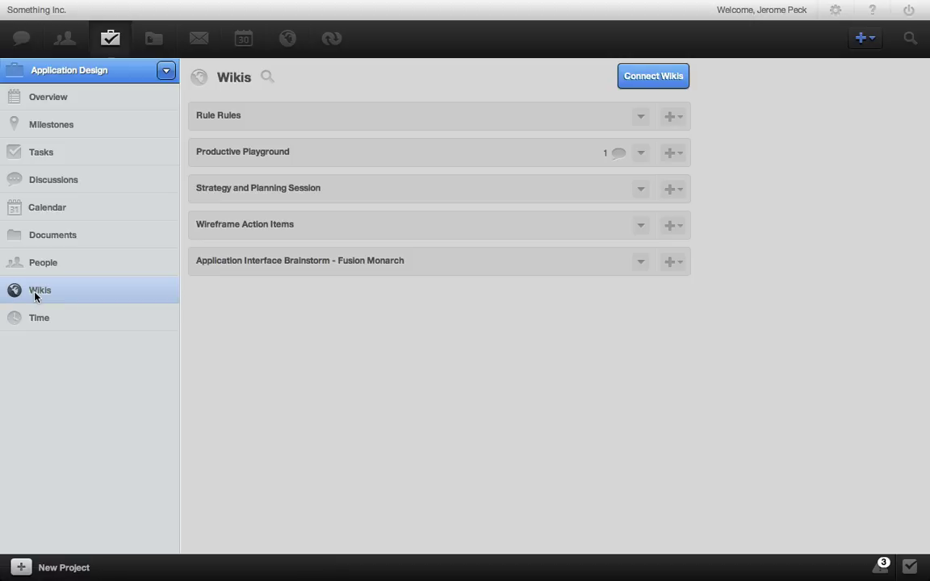
# Open and close the wiki connection dialog without connecting any wikis, and view the project's tracked time entries.
pyautogui.click(633, 84)
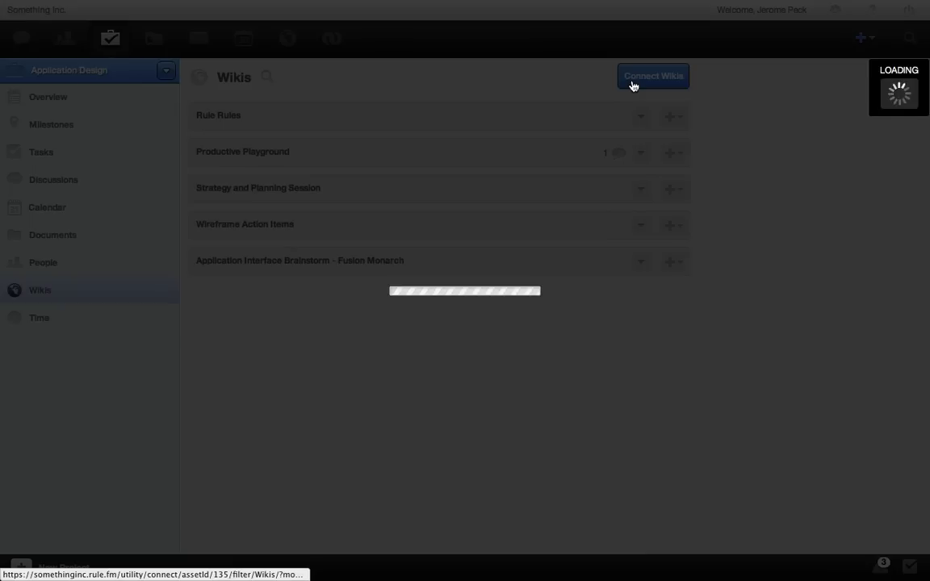
pyautogui.click(617, 399)
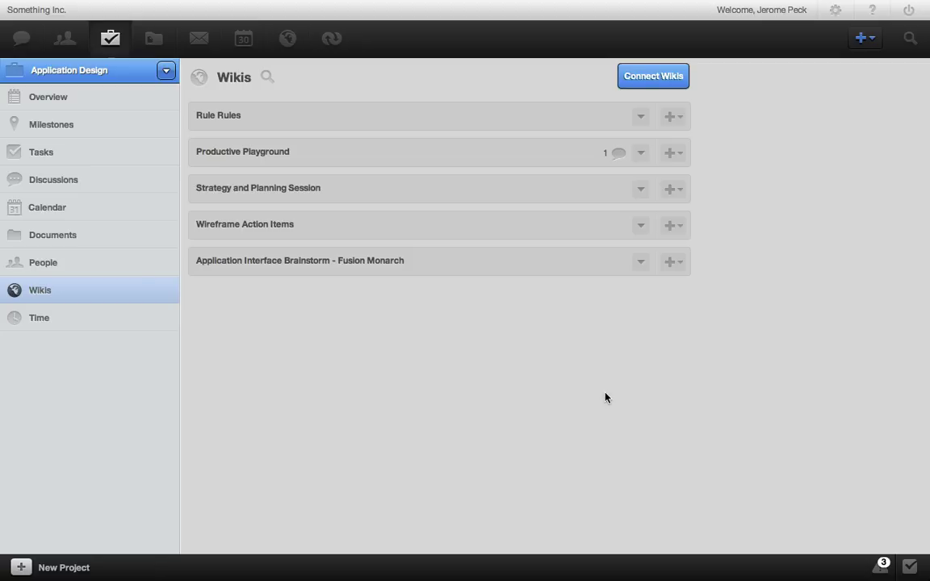
pyautogui.click(76, 317)
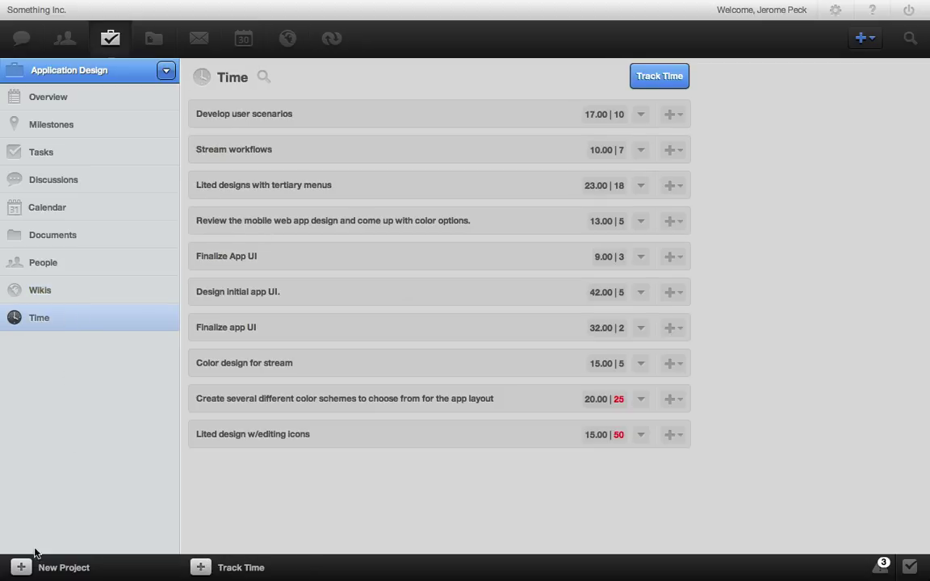
# Add a project titled "Title" from the "Learn to Rule Your Work and Enjoy Your Life (16 days)" template and show the list of all projects.
pyautogui.click(22, 569)
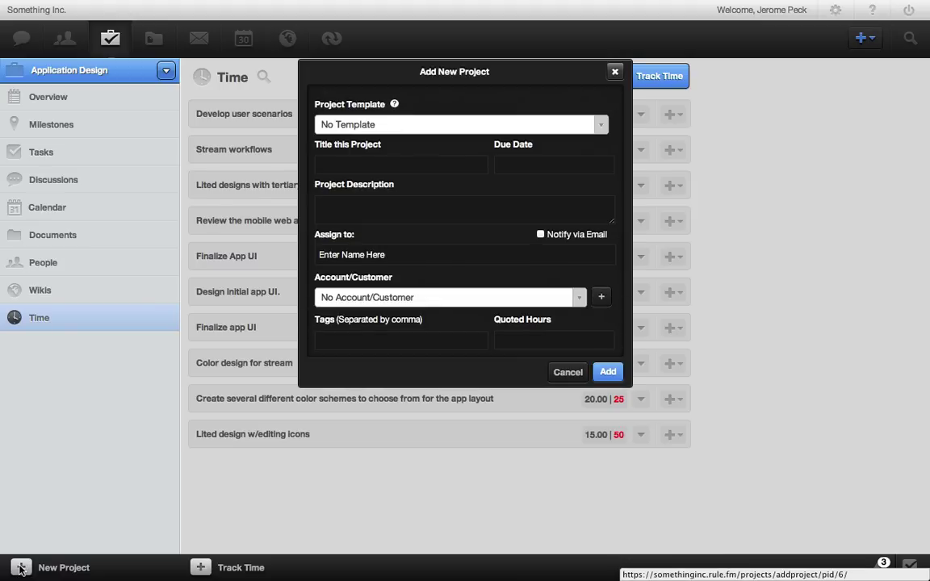
pyautogui.click(531, 126)
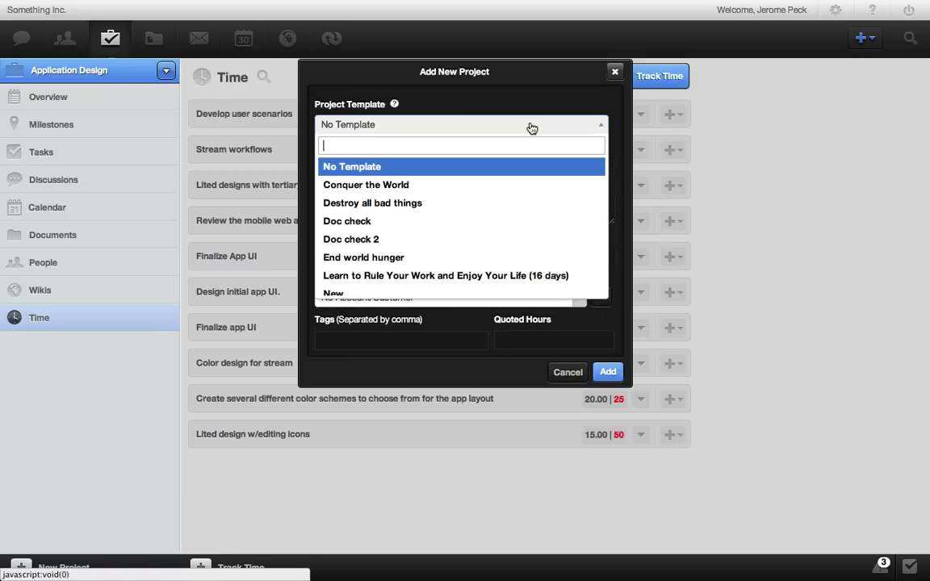
pyautogui.click(465, 275)
pyautogui.click(428, 165)
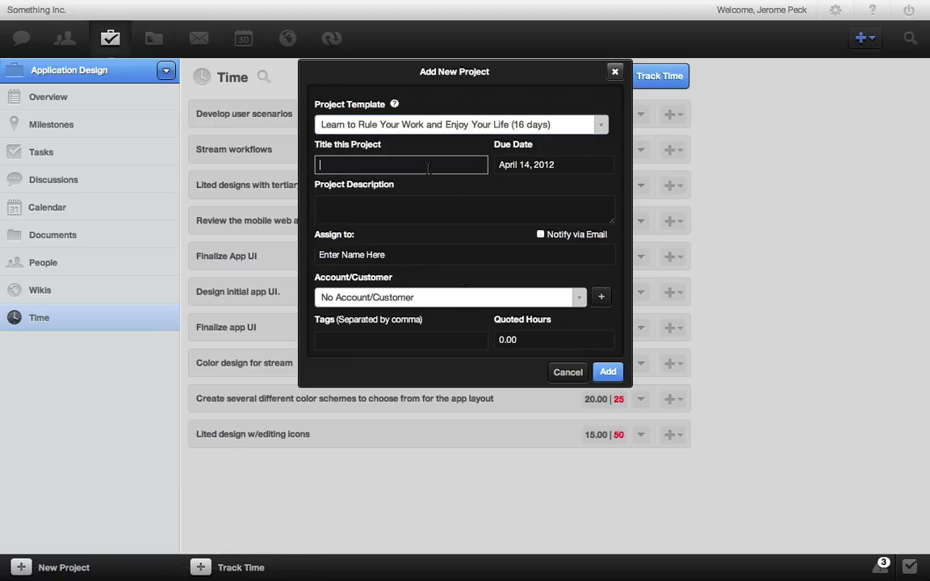
pyautogui.write('Title')
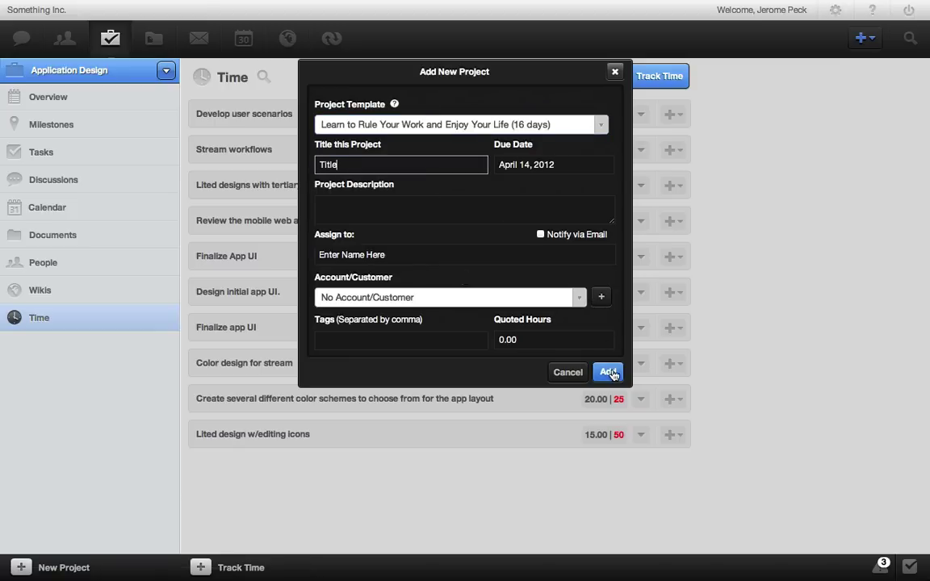
pyautogui.click(608, 372)
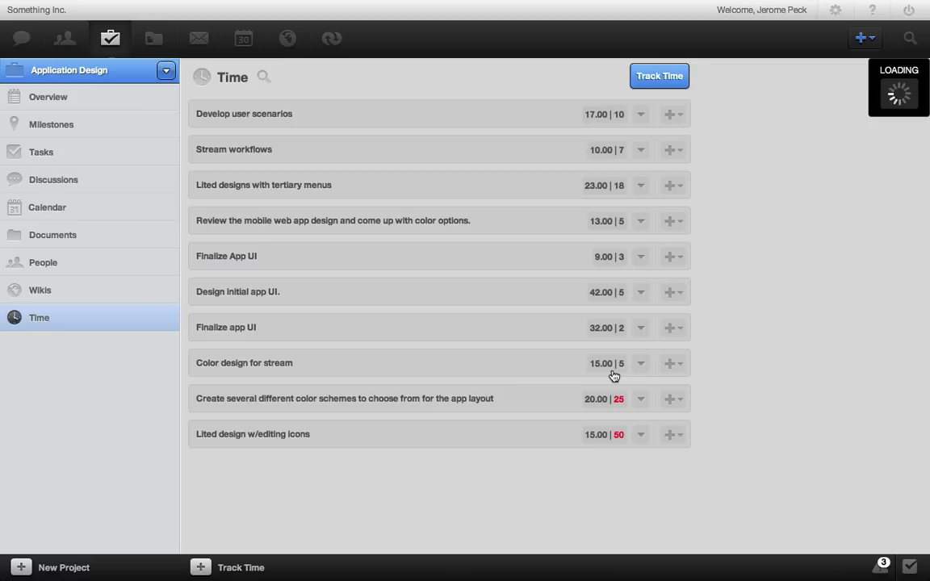
pyautogui.click(109, 47)
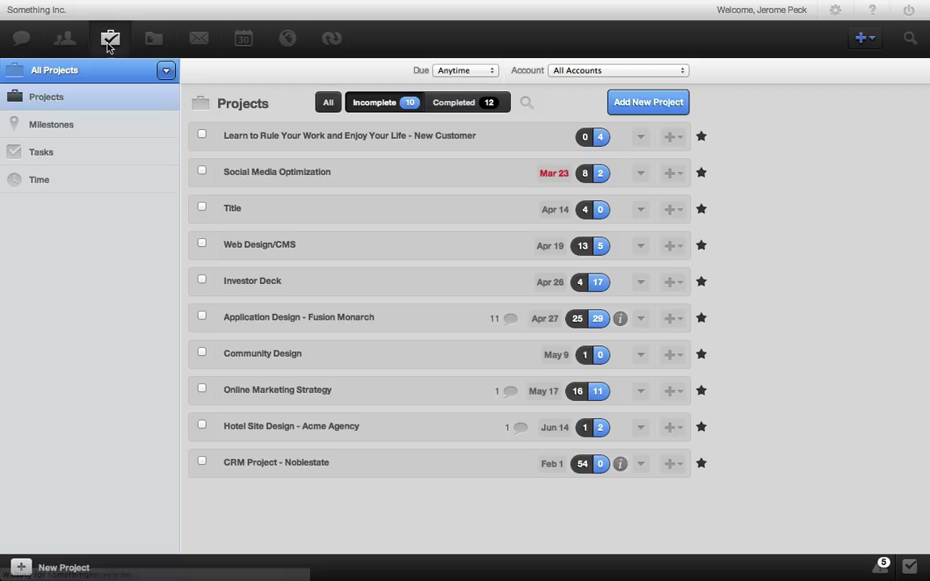